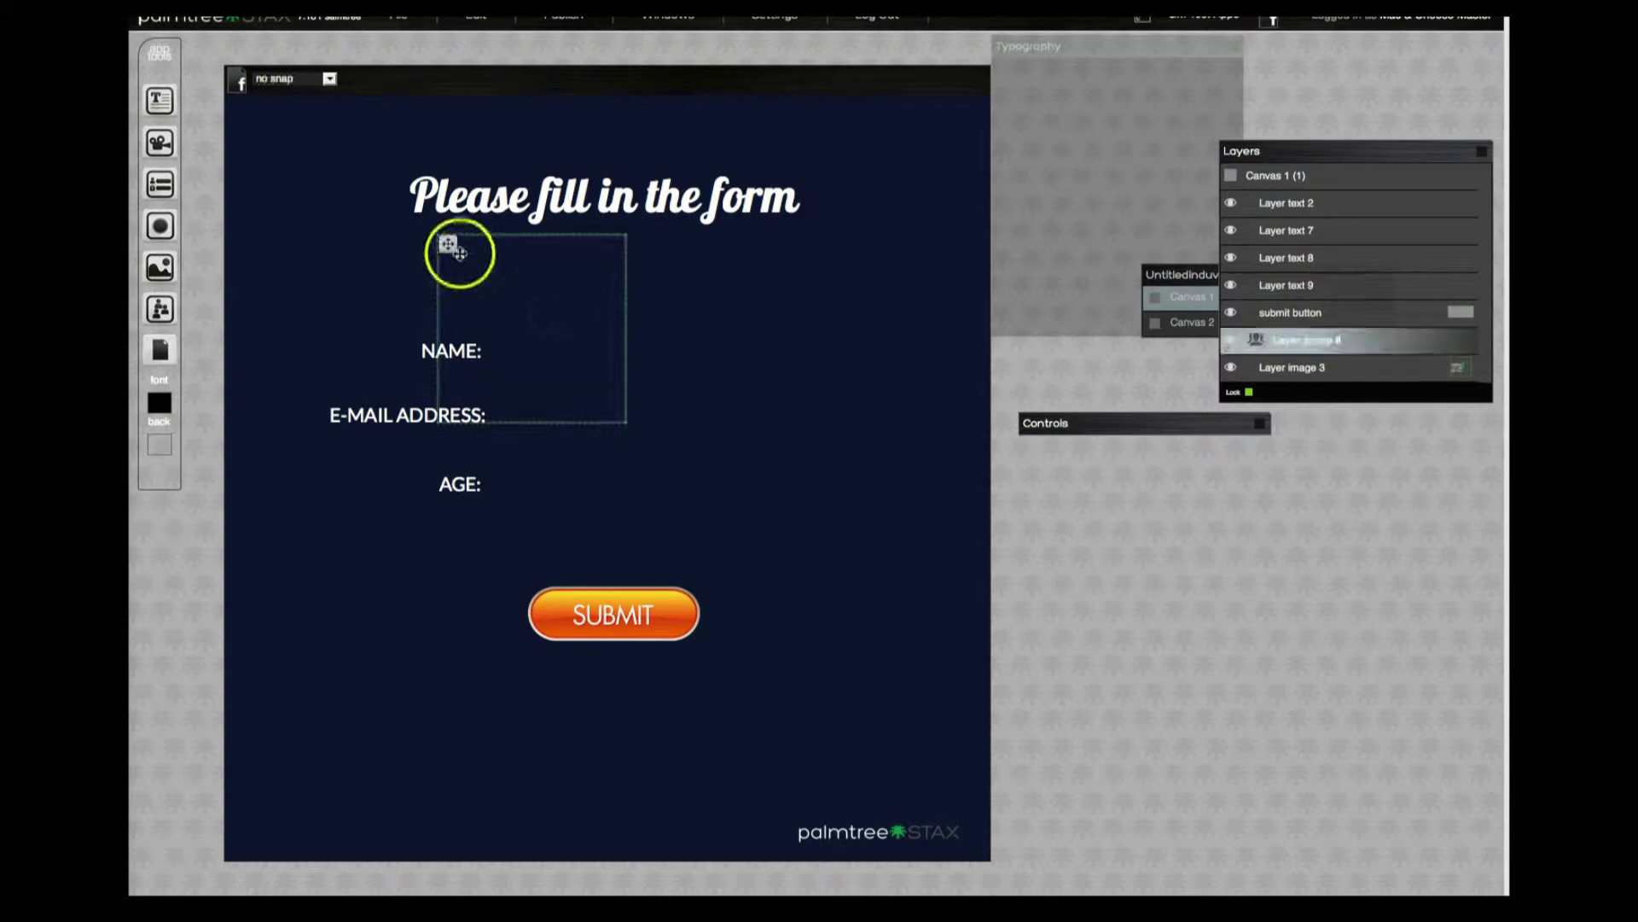
Place and enlarge the group beside the three labels, add type-in boxes, and clear the placeholder text.
drag(447, 242, 520, 300)
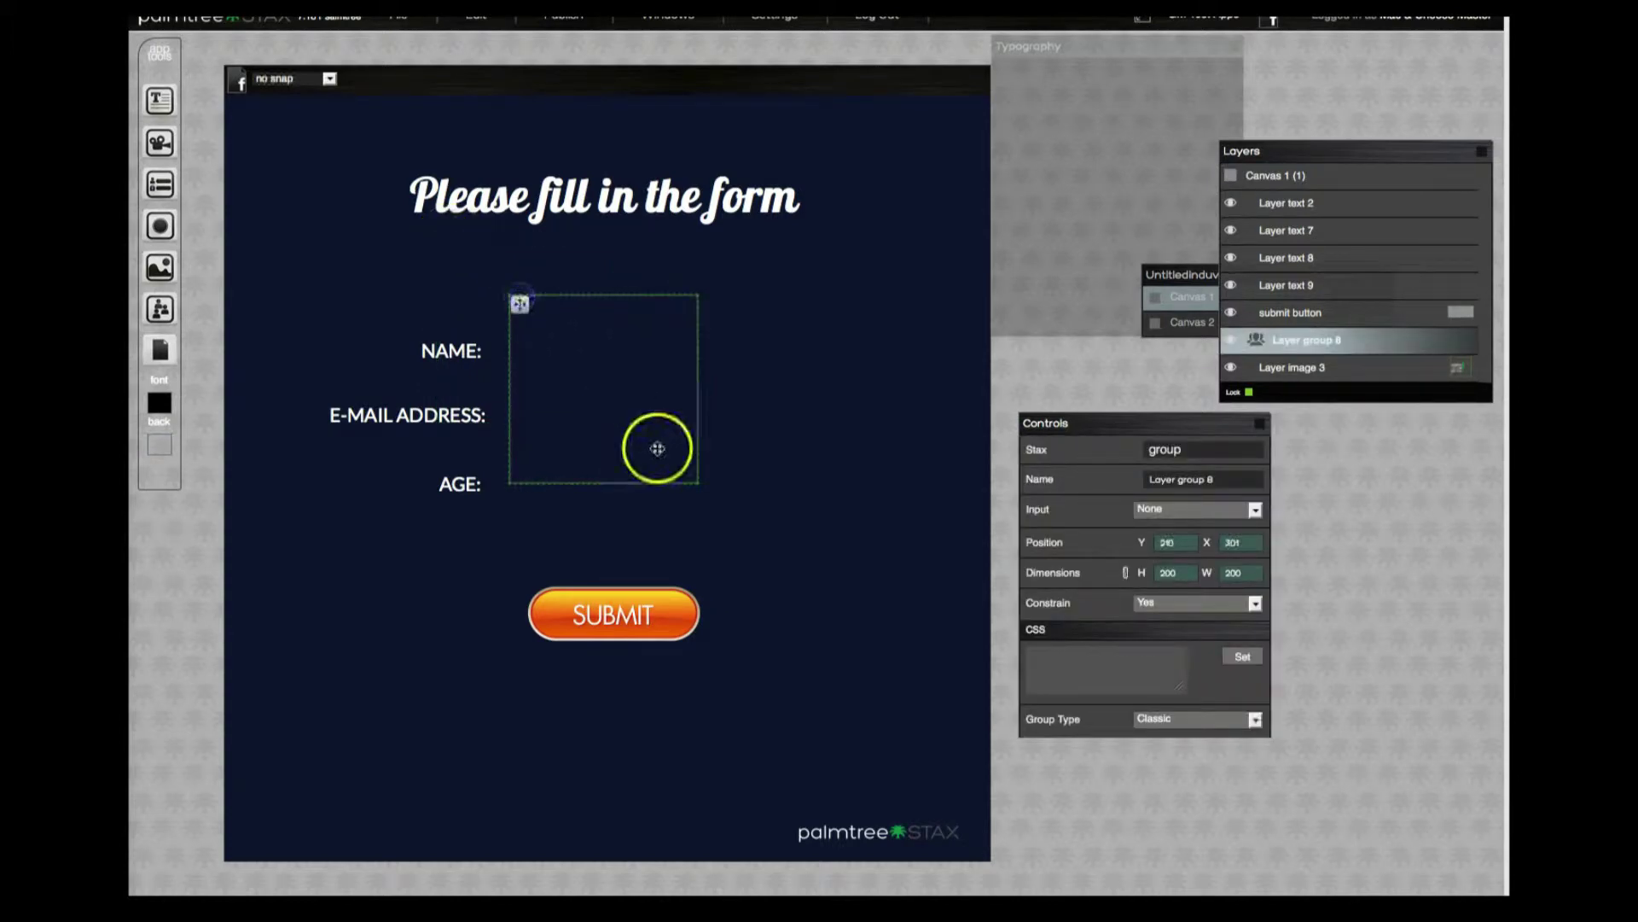
drag(688, 479, 910, 520)
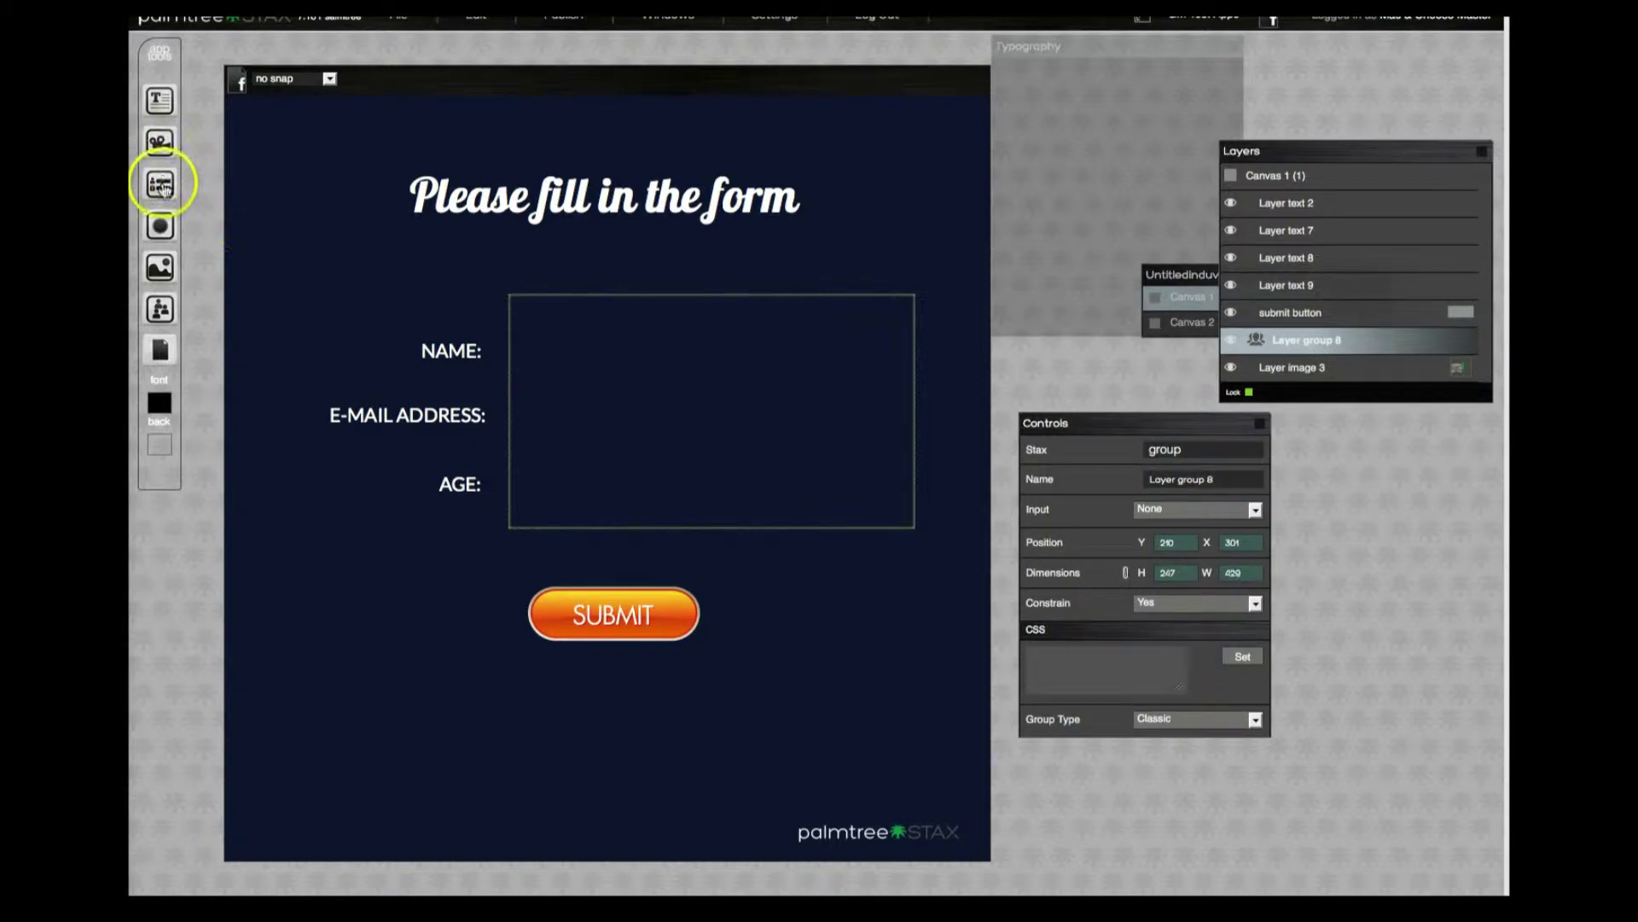
drag(160, 185, 519, 340)
click(599, 417)
key(BackSpace)
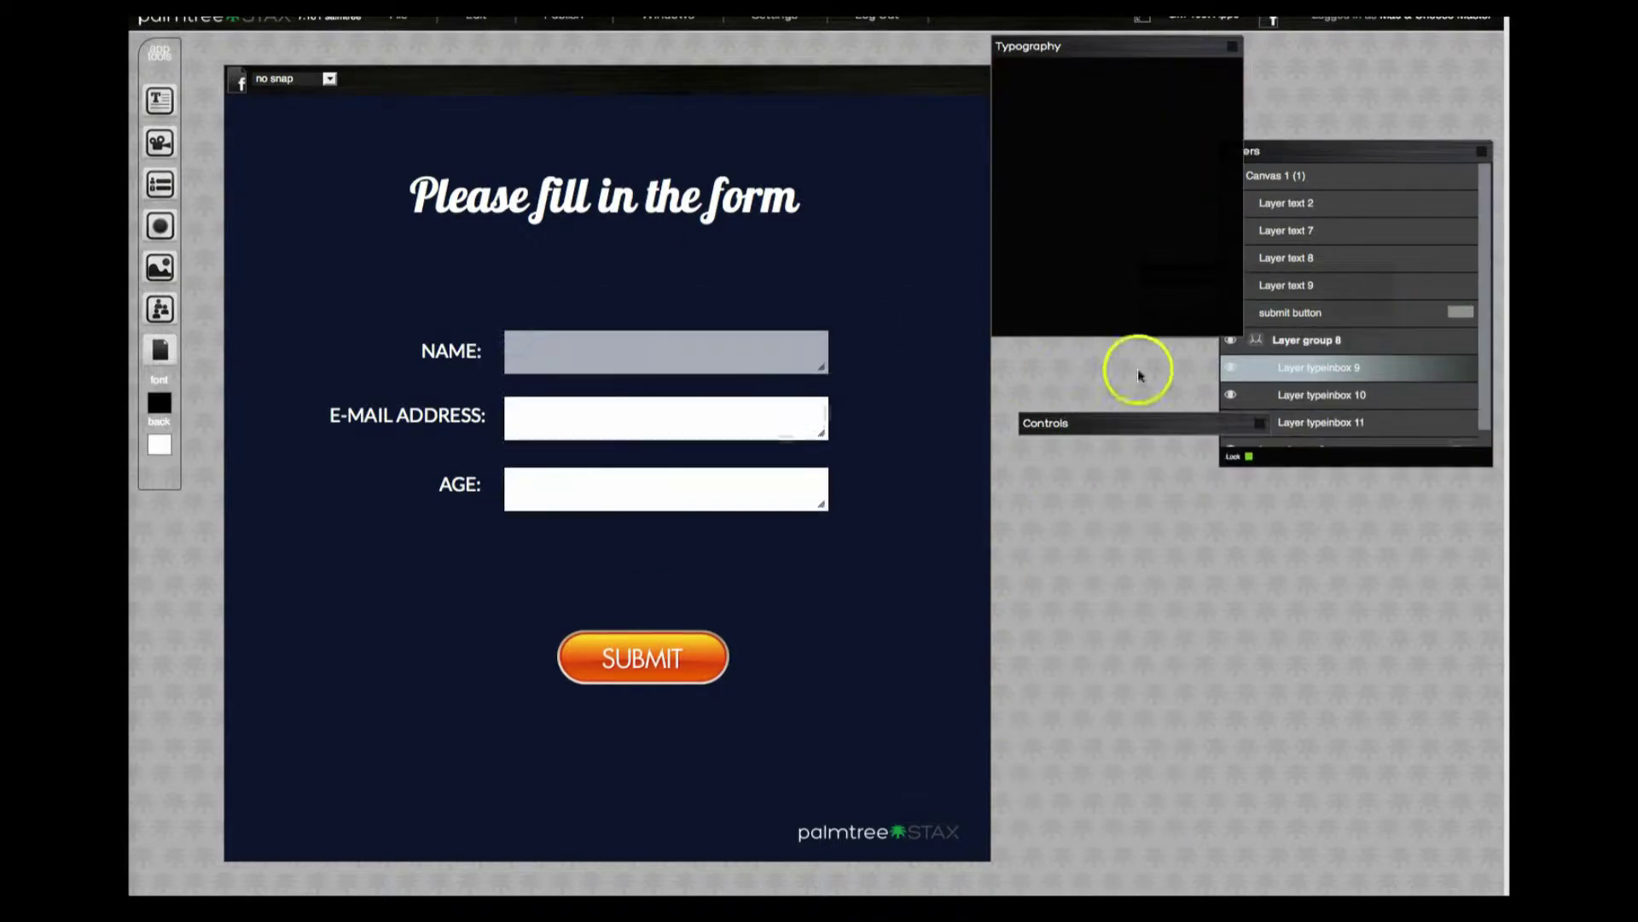
Rename the NAME box's layer from 'Layer typeinbox 9' to 'name field'.
click(1404, 354)
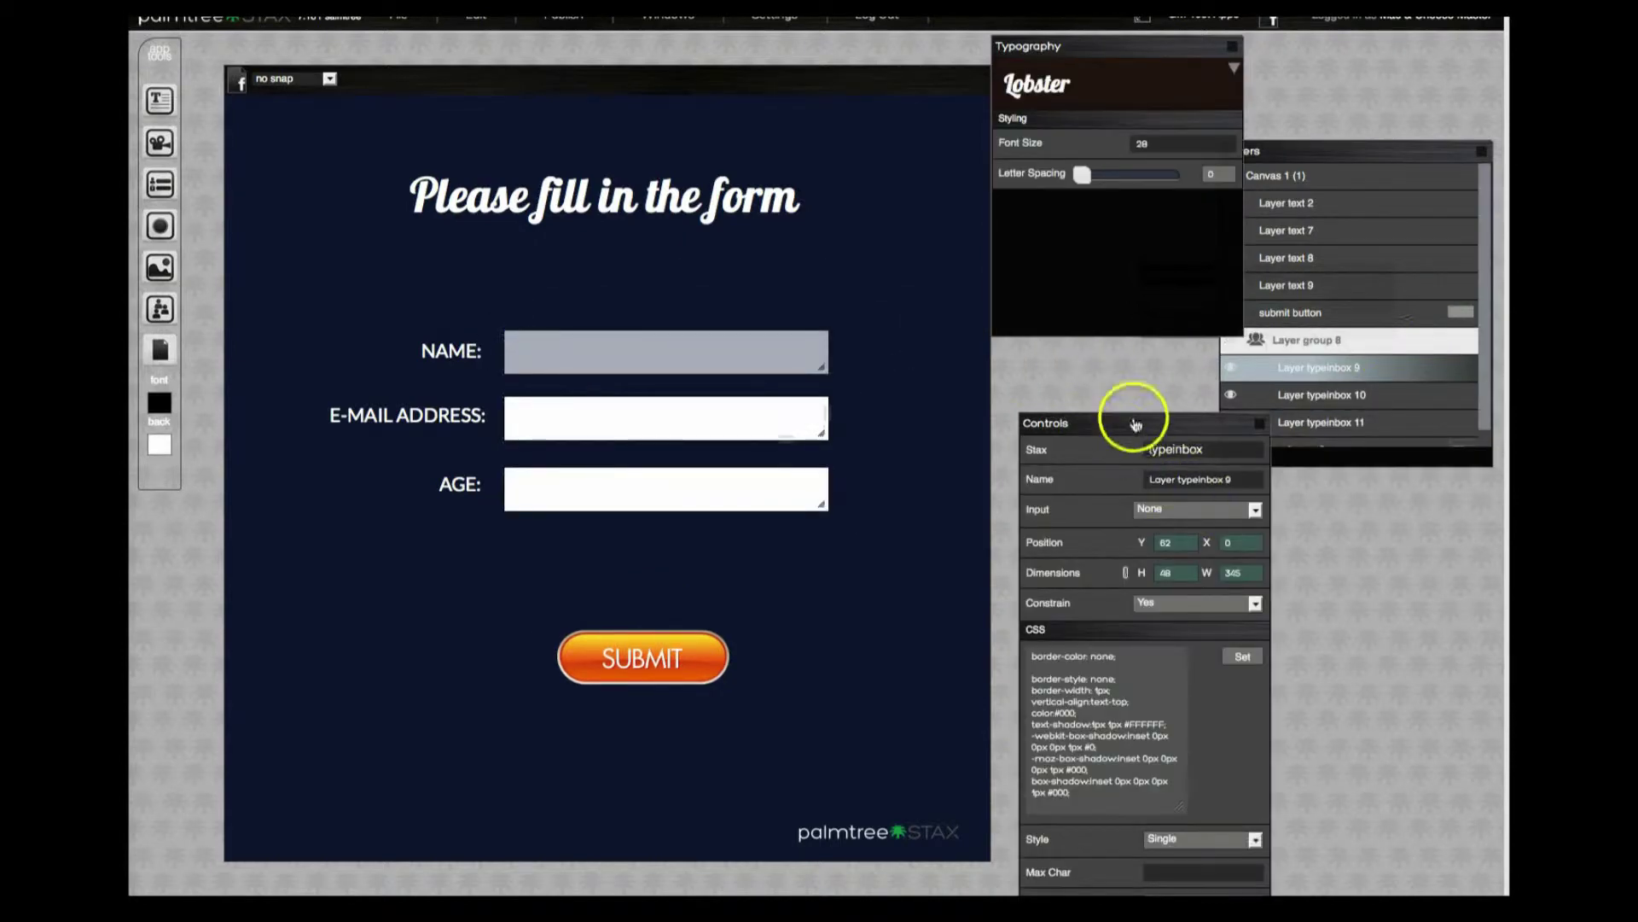
drag(1134, 423, 1187, 413)
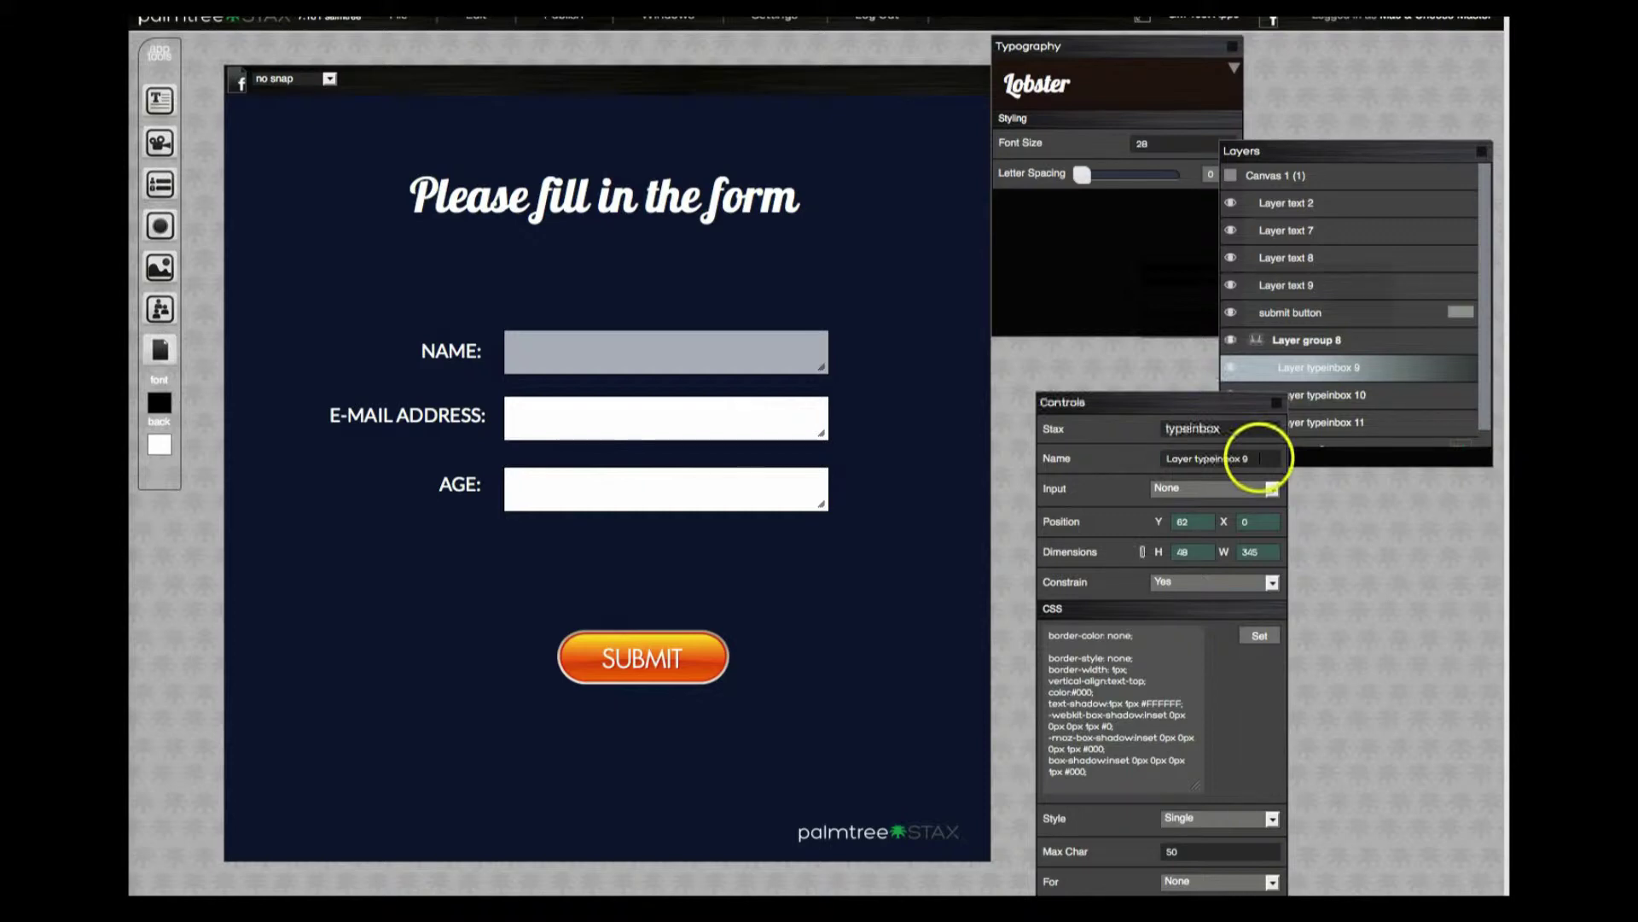
drag(1258, 458, 1091, 453)
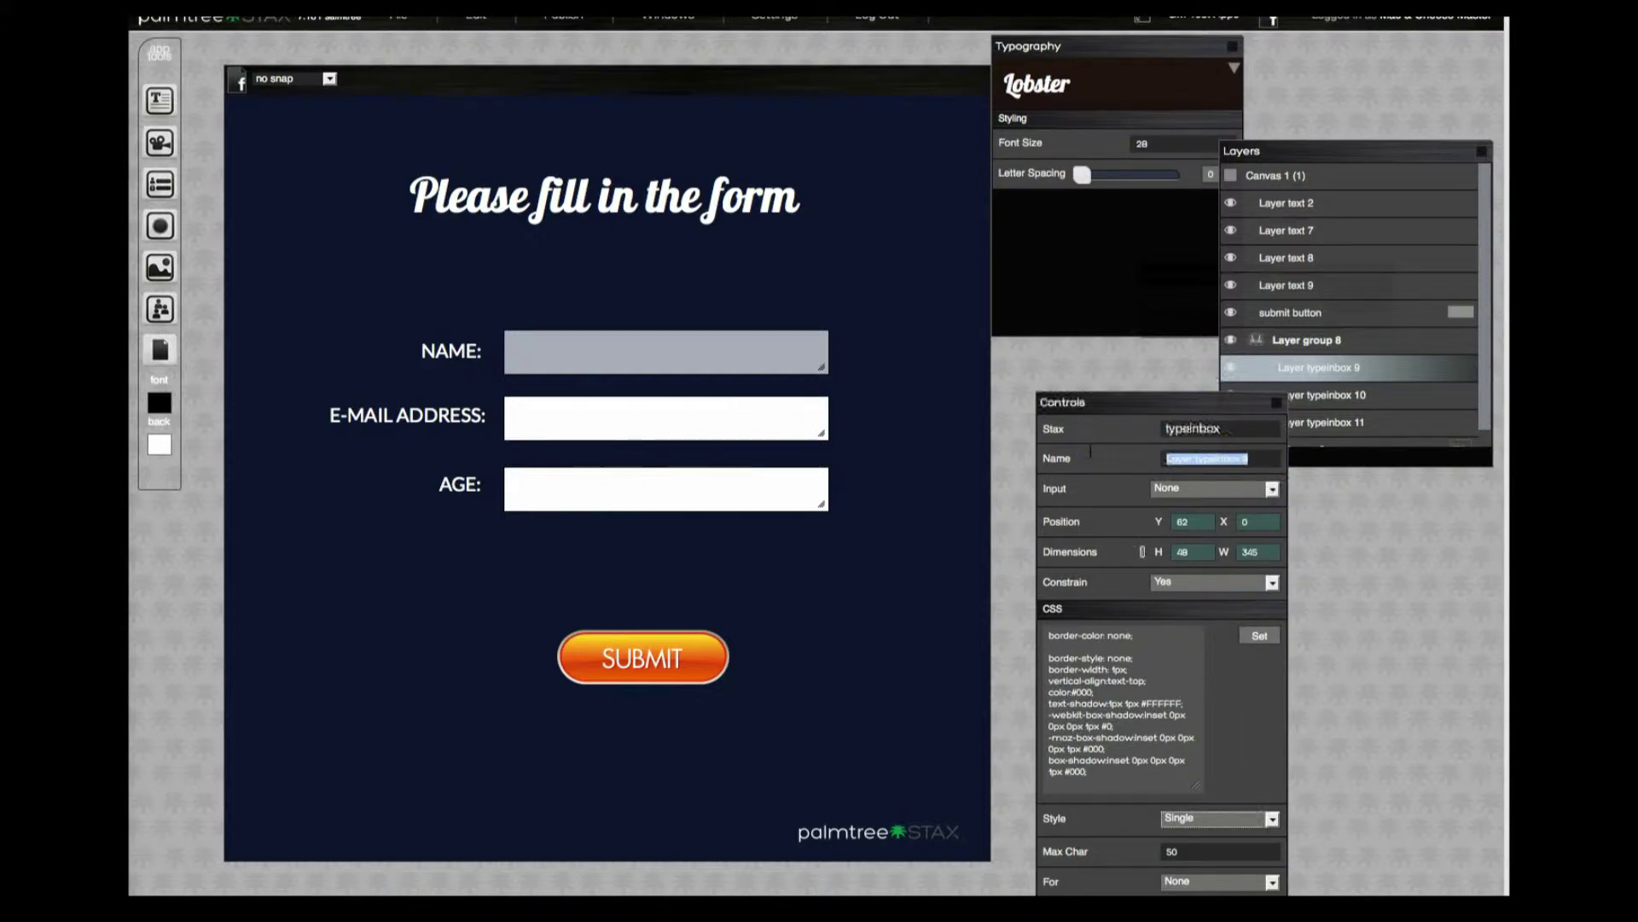
text(name field)
key(Return)
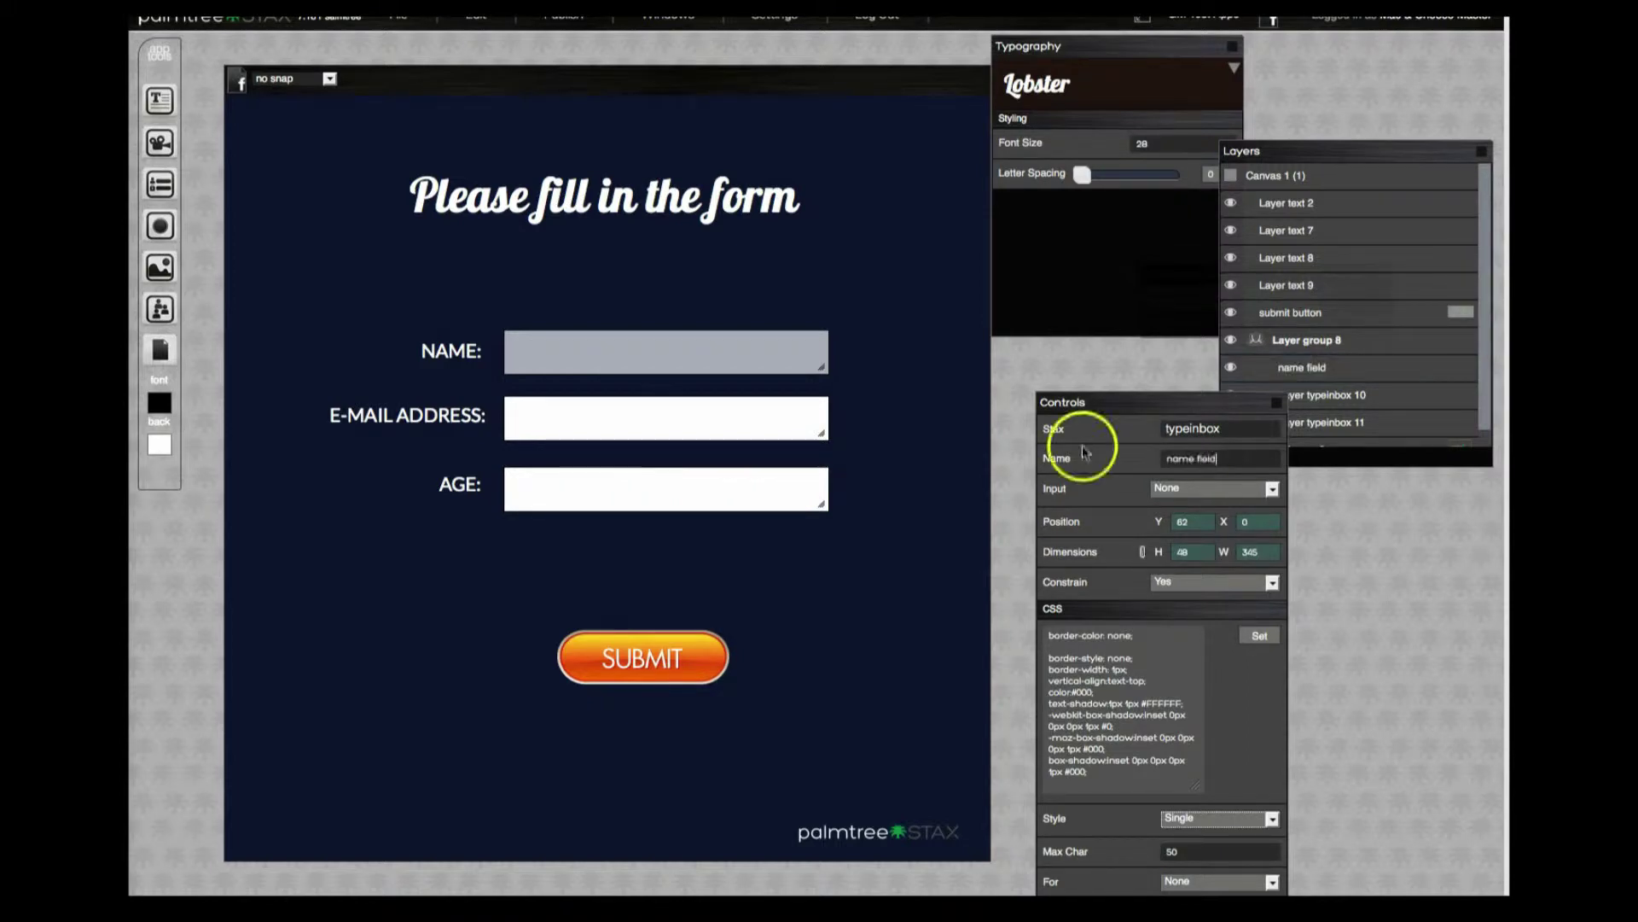
Rename the E-MAIL ADDRESS box's layer to 'email address field'.
click(523, 413)
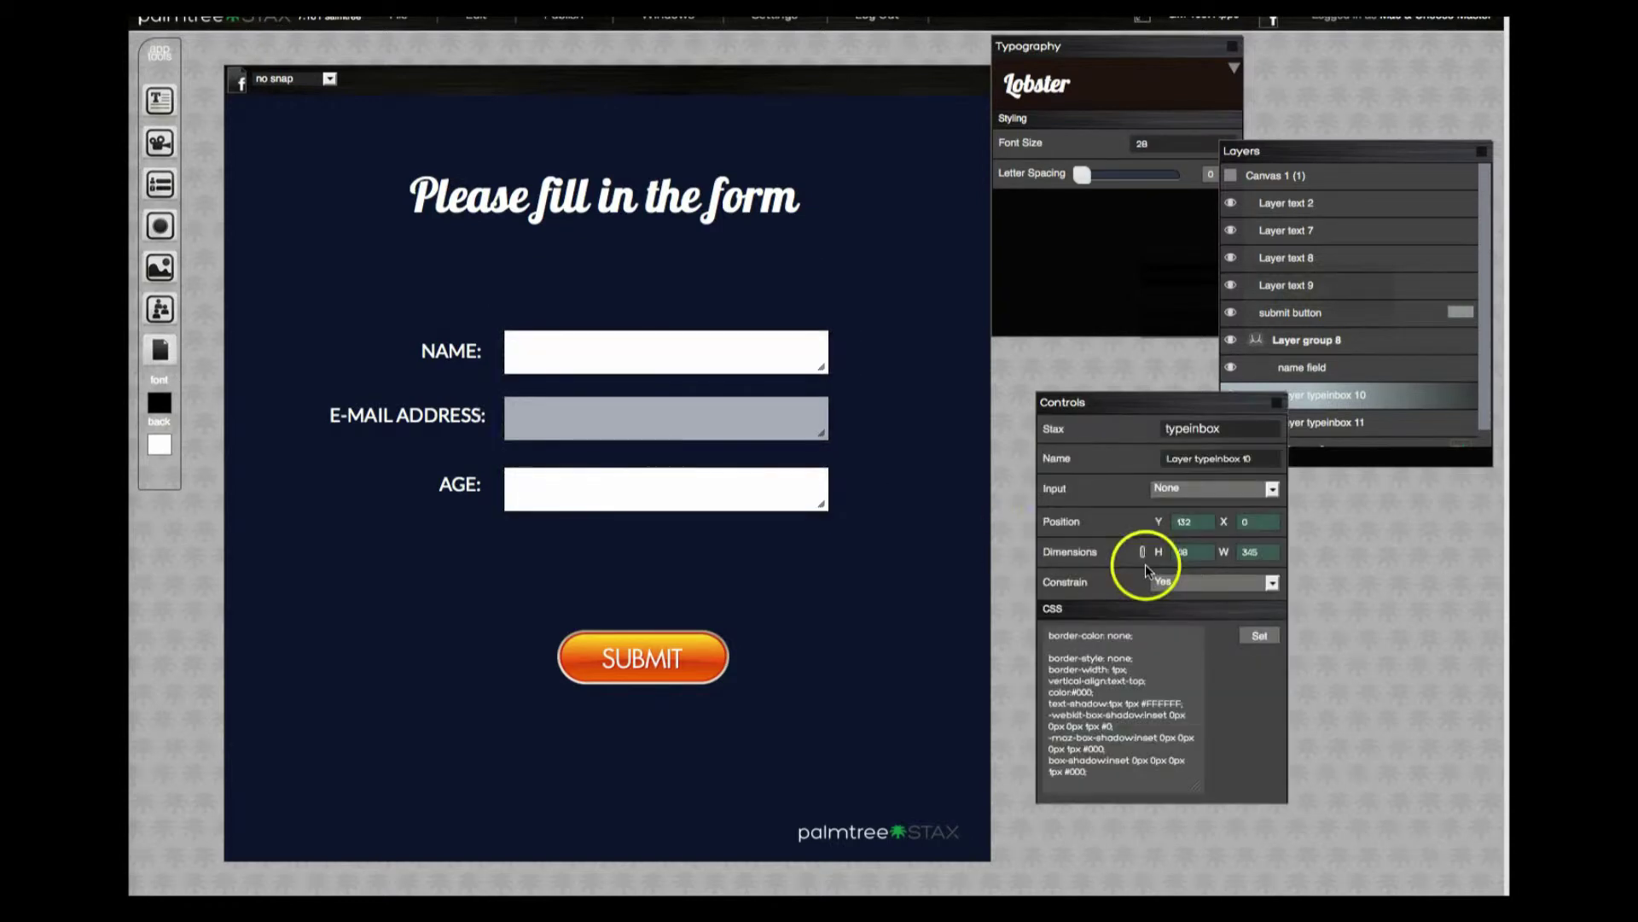
triple_click(1261, 458)
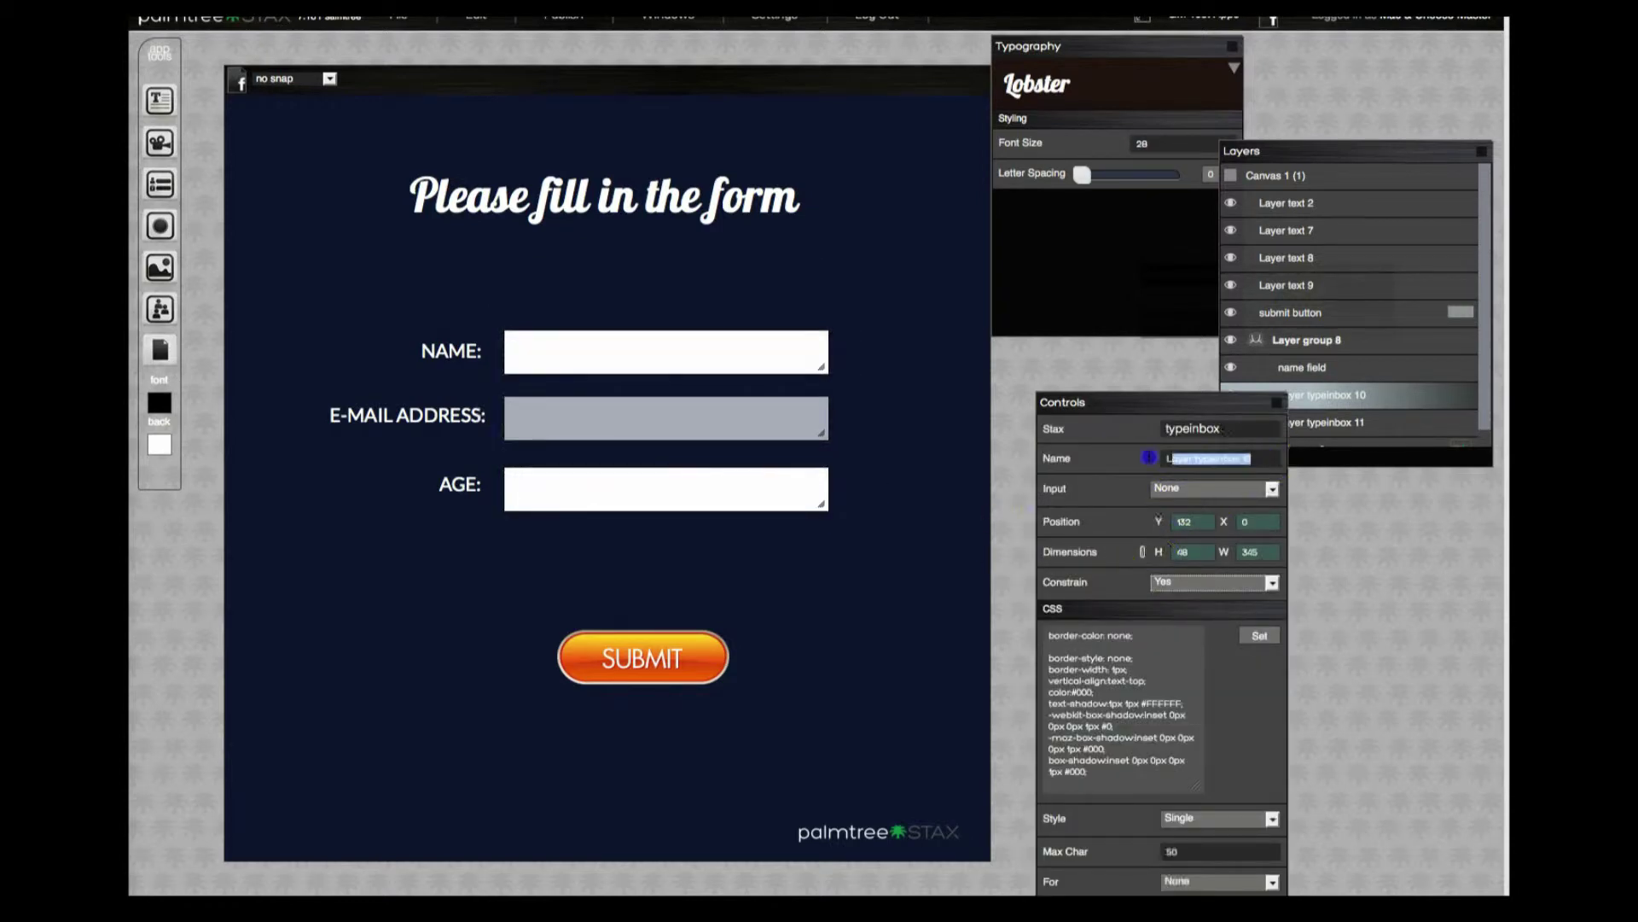
text(email address field)
key(Return)
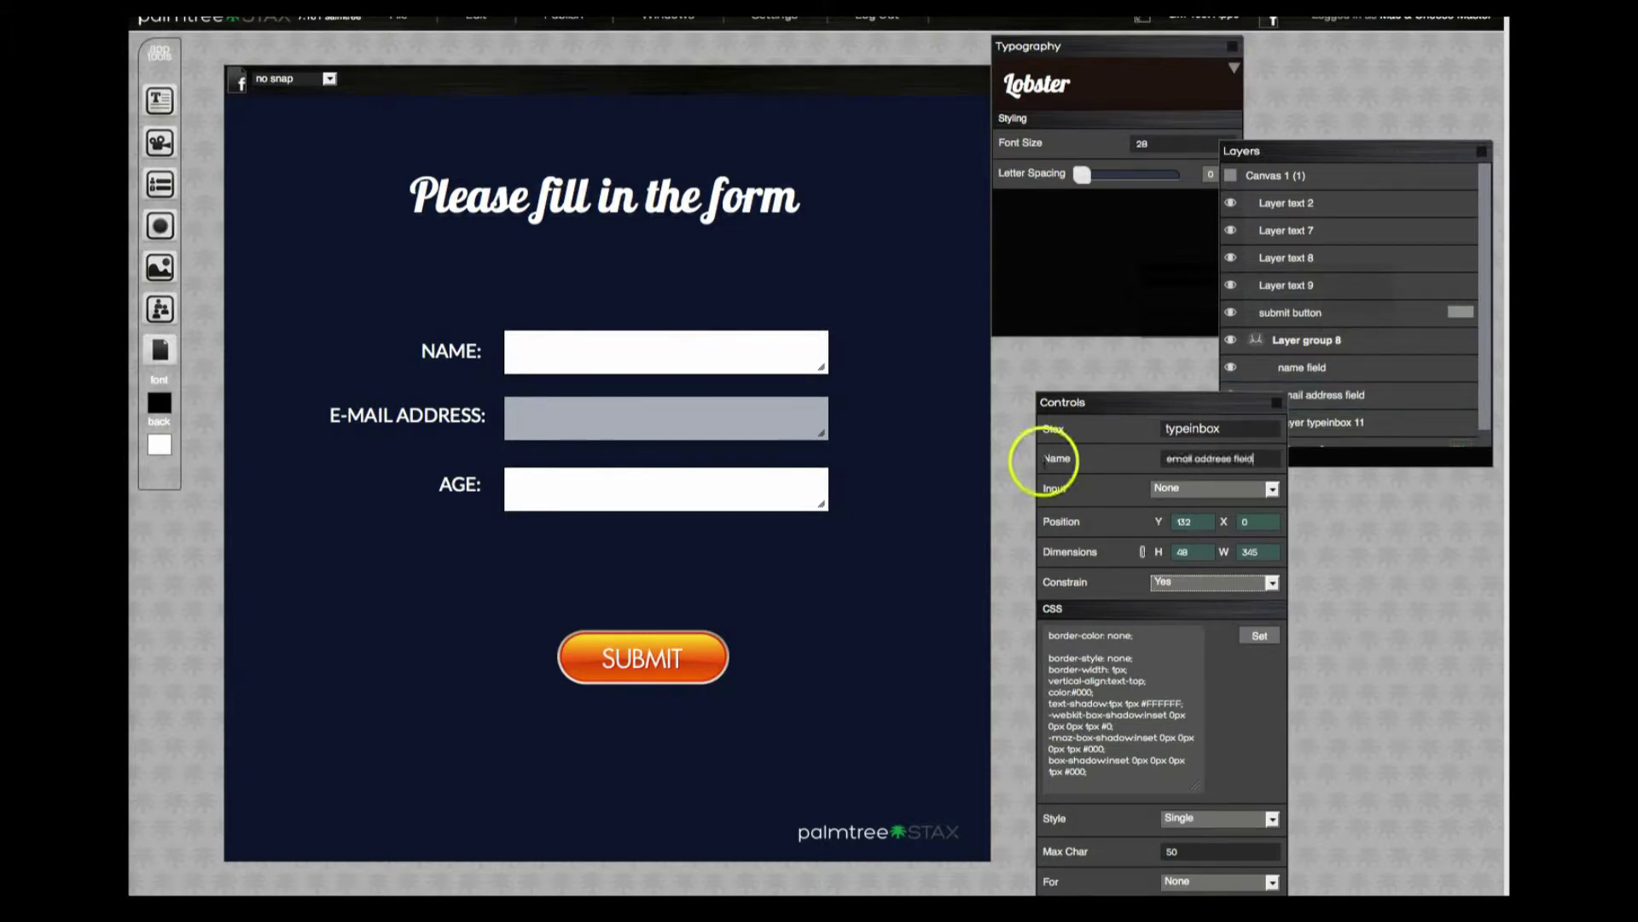
Rename the AGE box's layer to 'age field'.
click(526, 490)
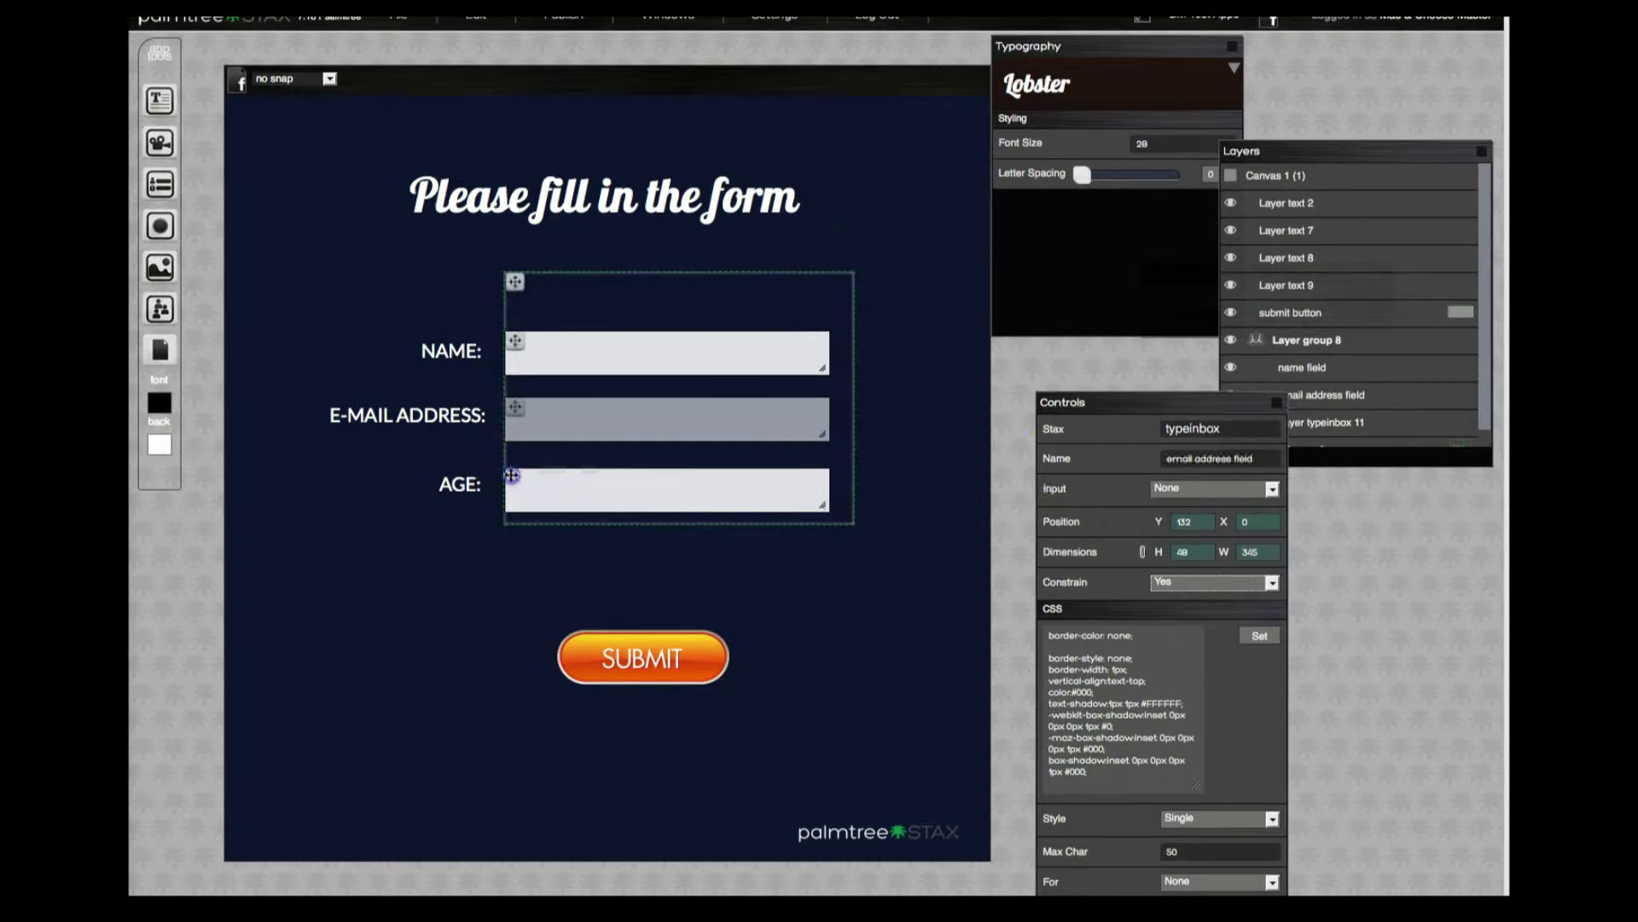
click(524, 483)
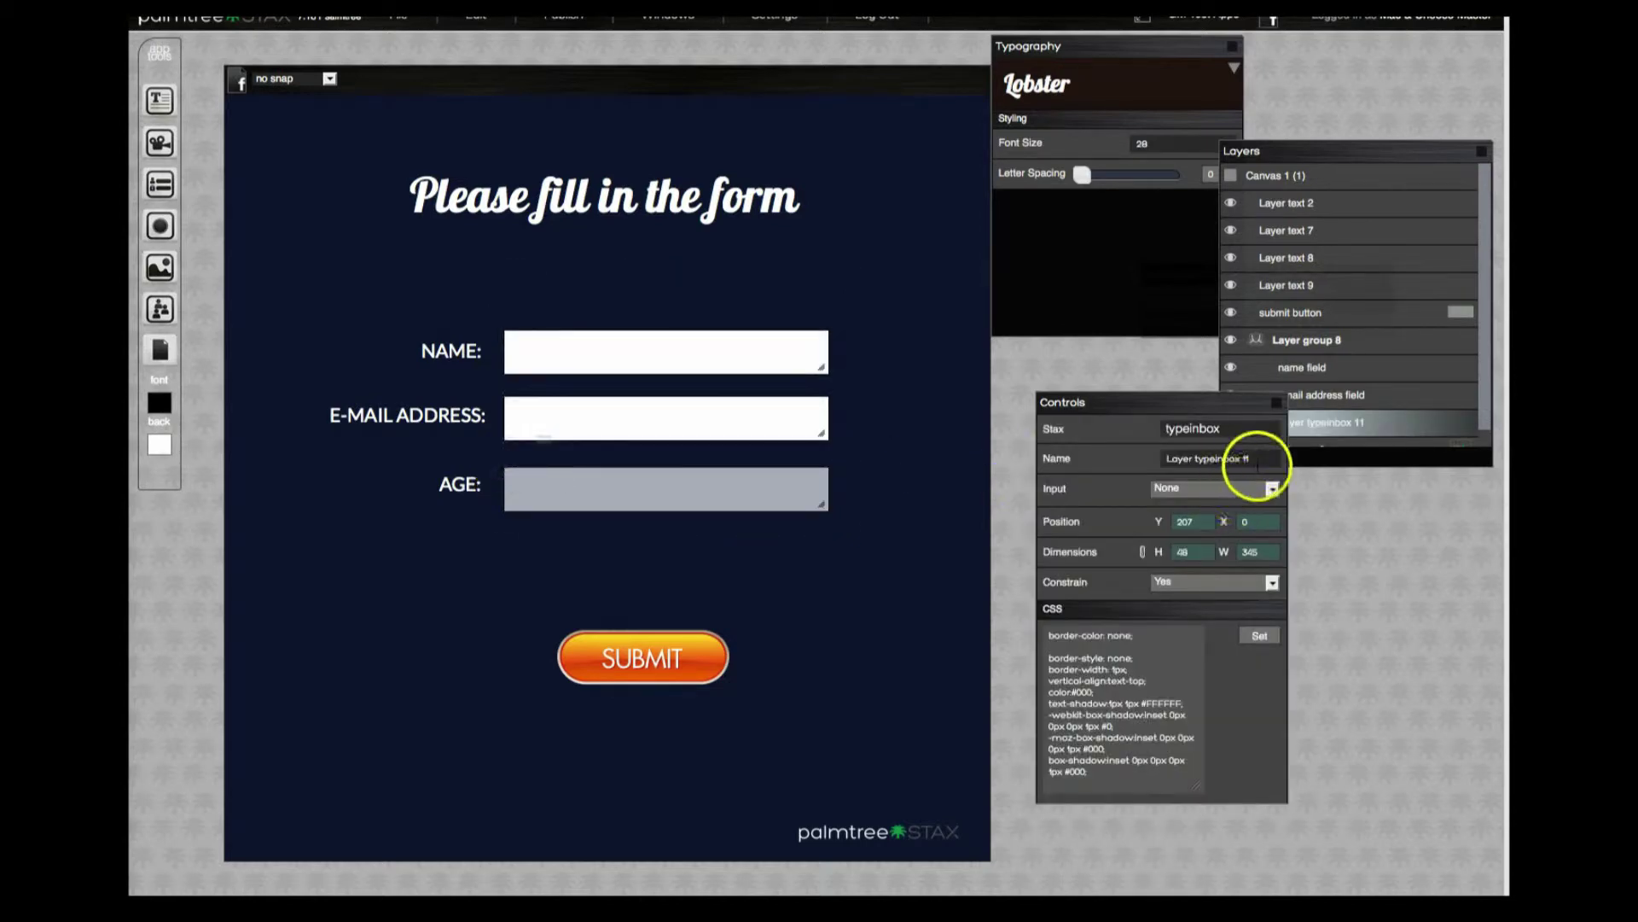
drag(1251, 458, 1106, 456)
text(age)
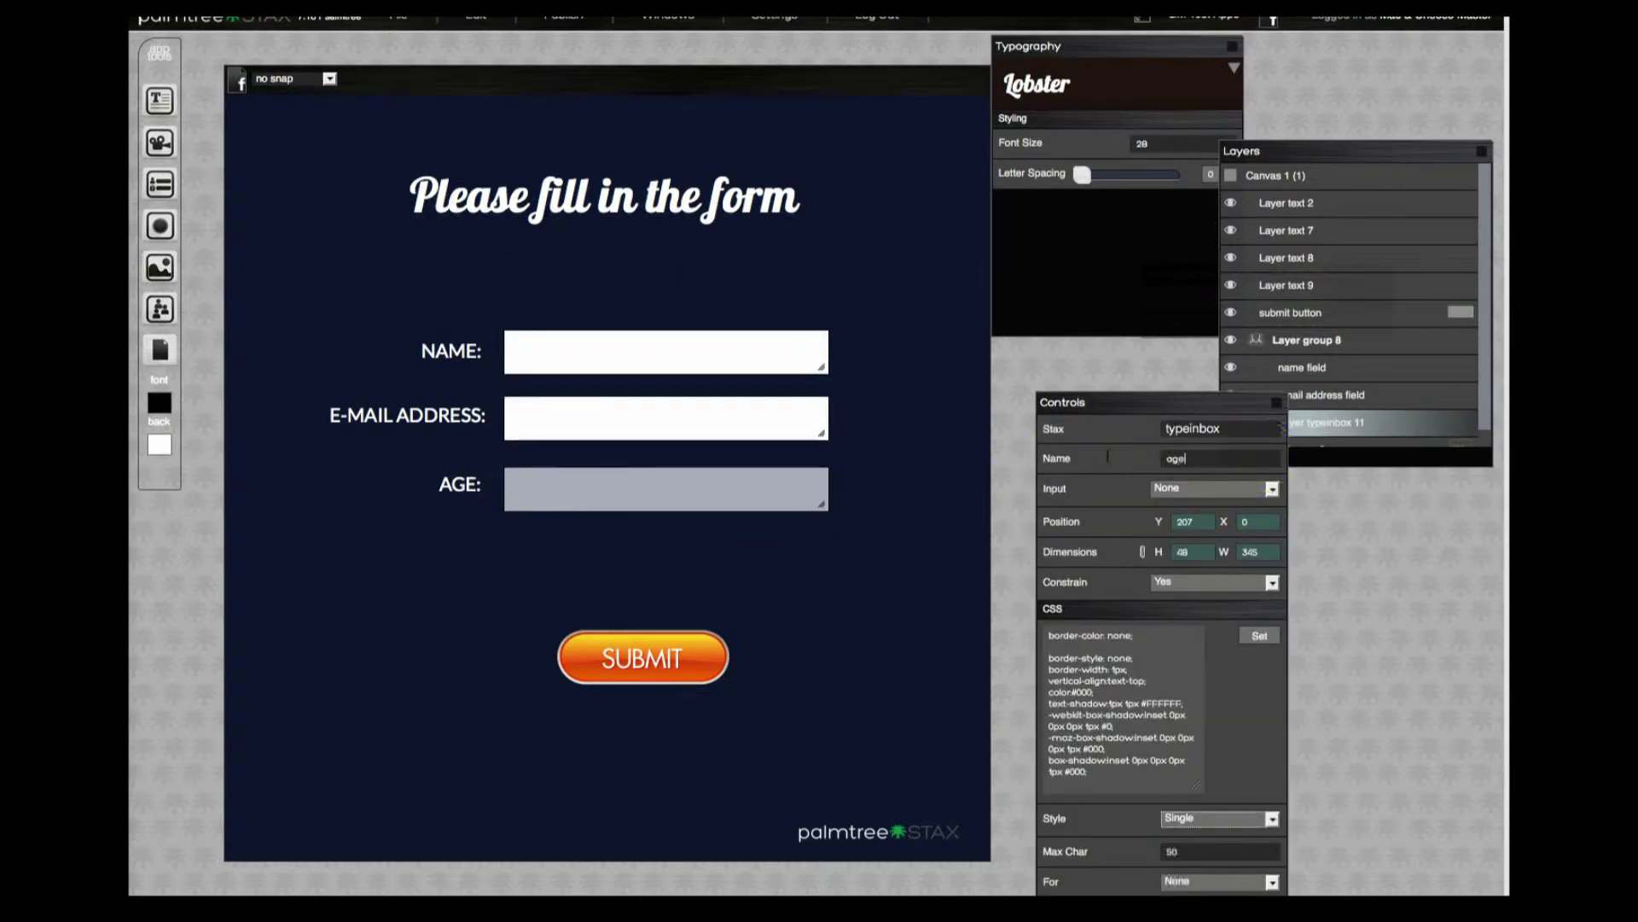
text( field)
key(Return)
click(620, 307)
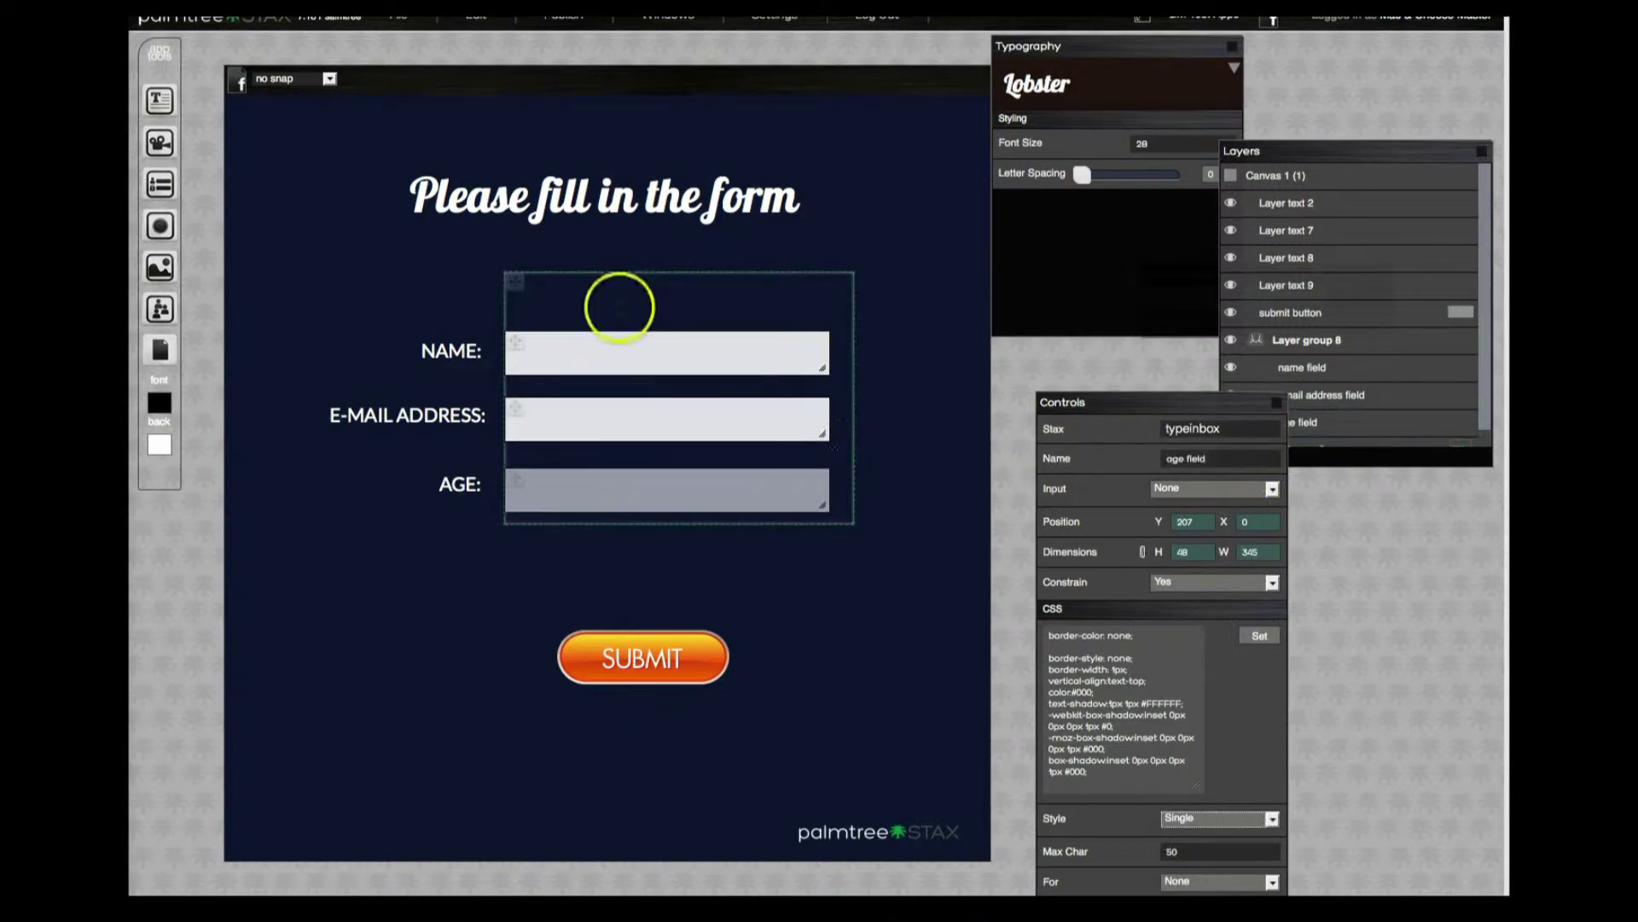
Change the group's name from 'Layer group 8' to 'field group'.
click(517, 281)
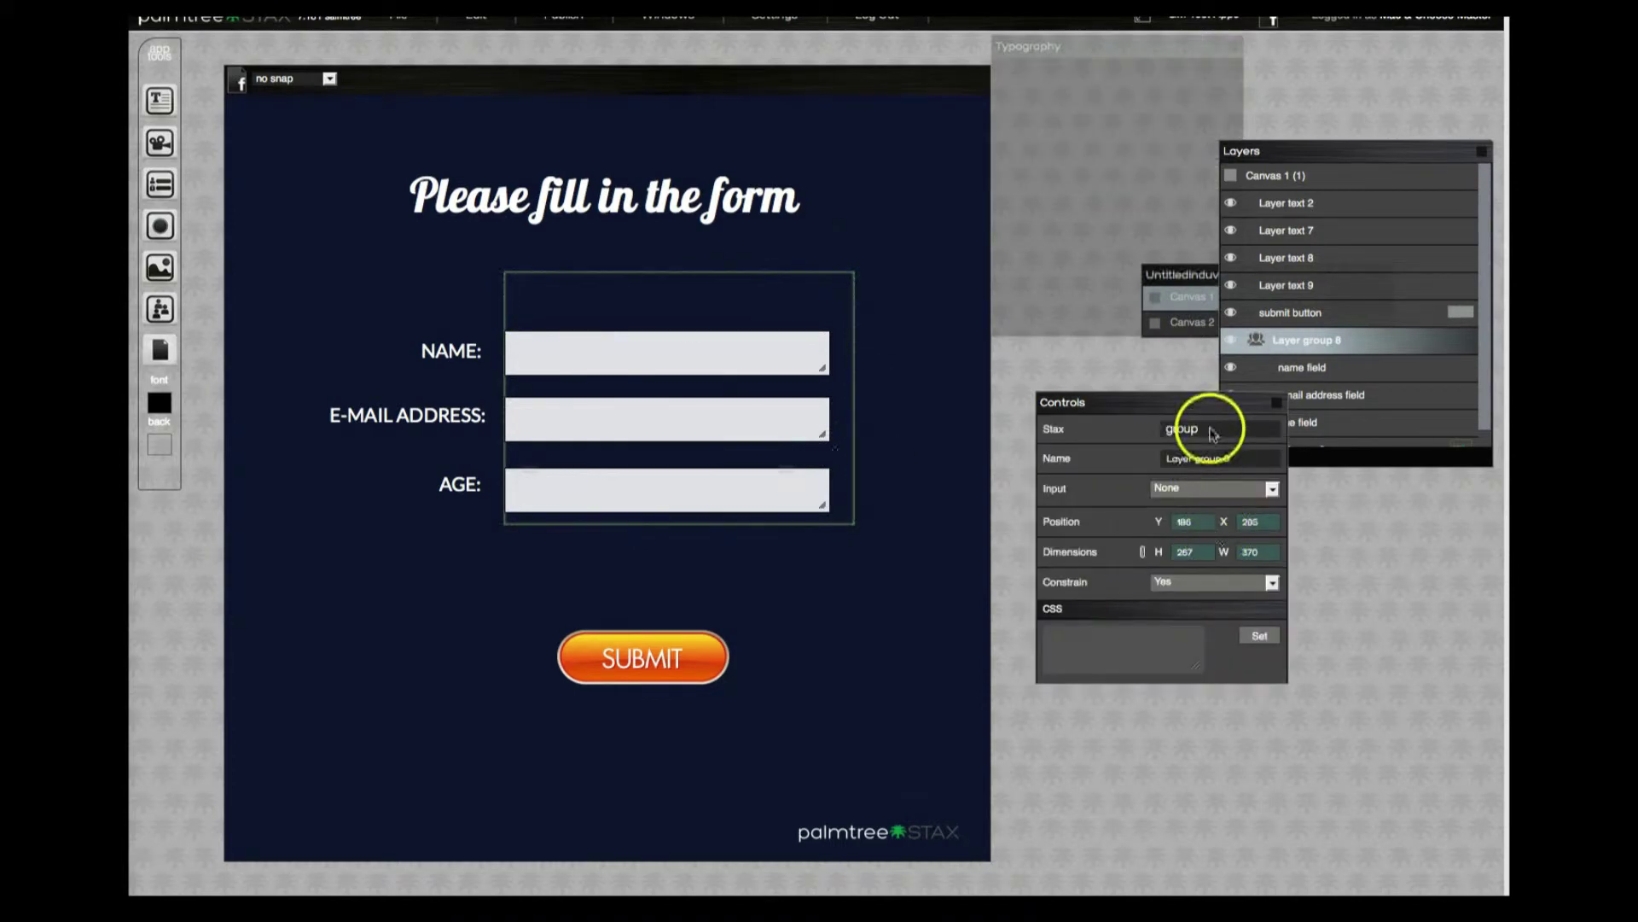
click(1100, 429)
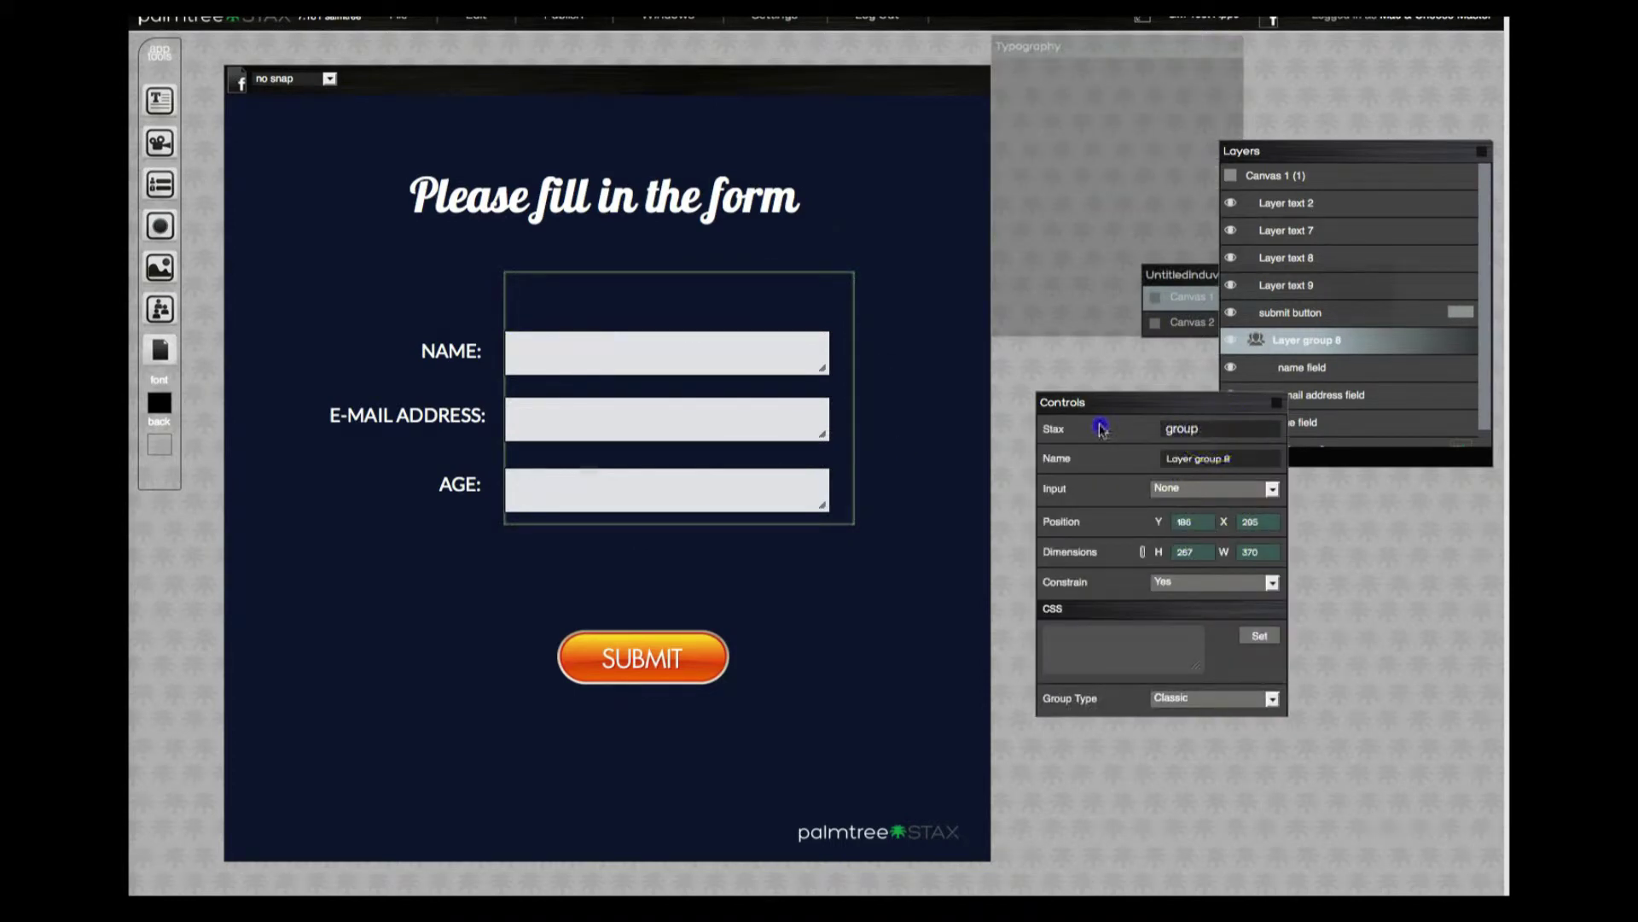
drag(1230, 458, 1118, 452)
text(fie)
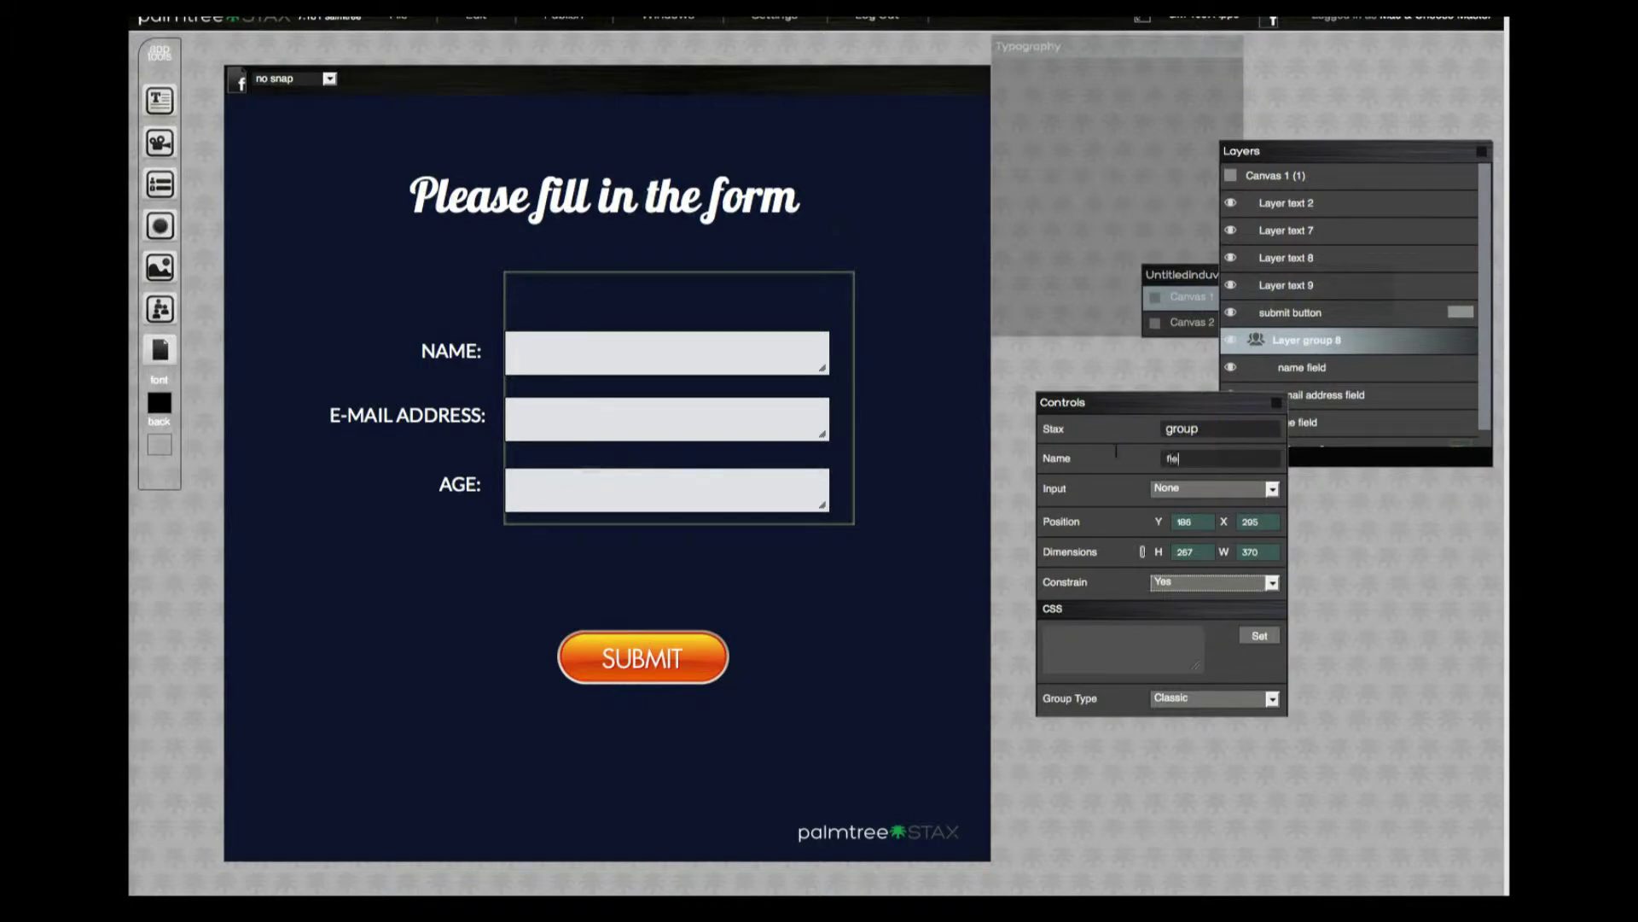
text(ld grp)
text(oup)
key(Return)
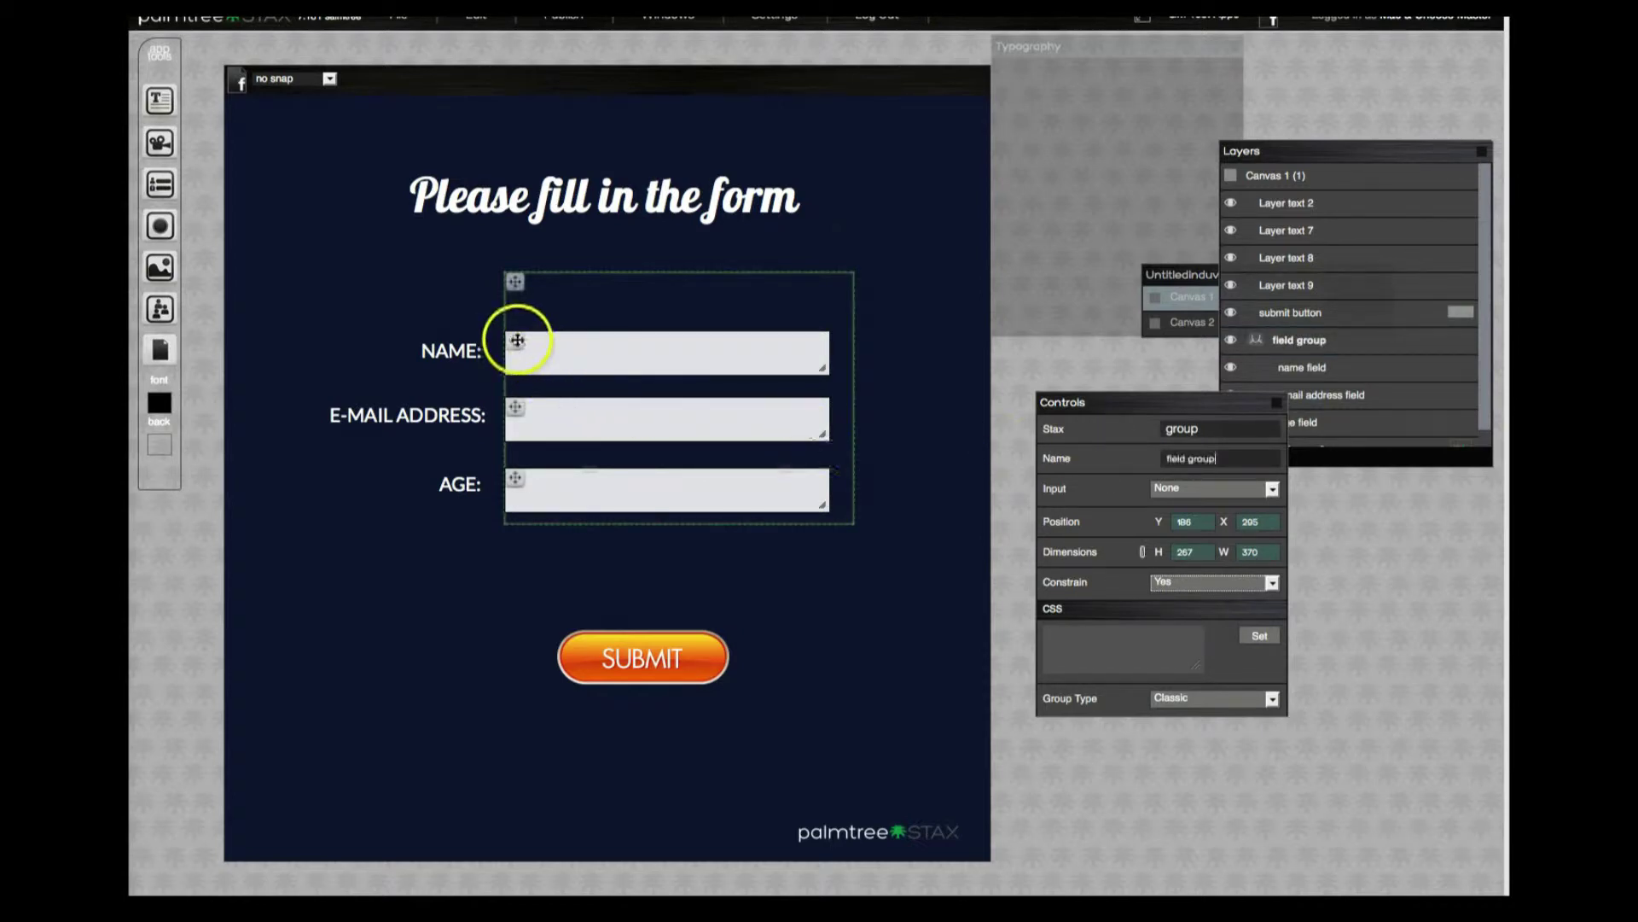
click(517, 339)
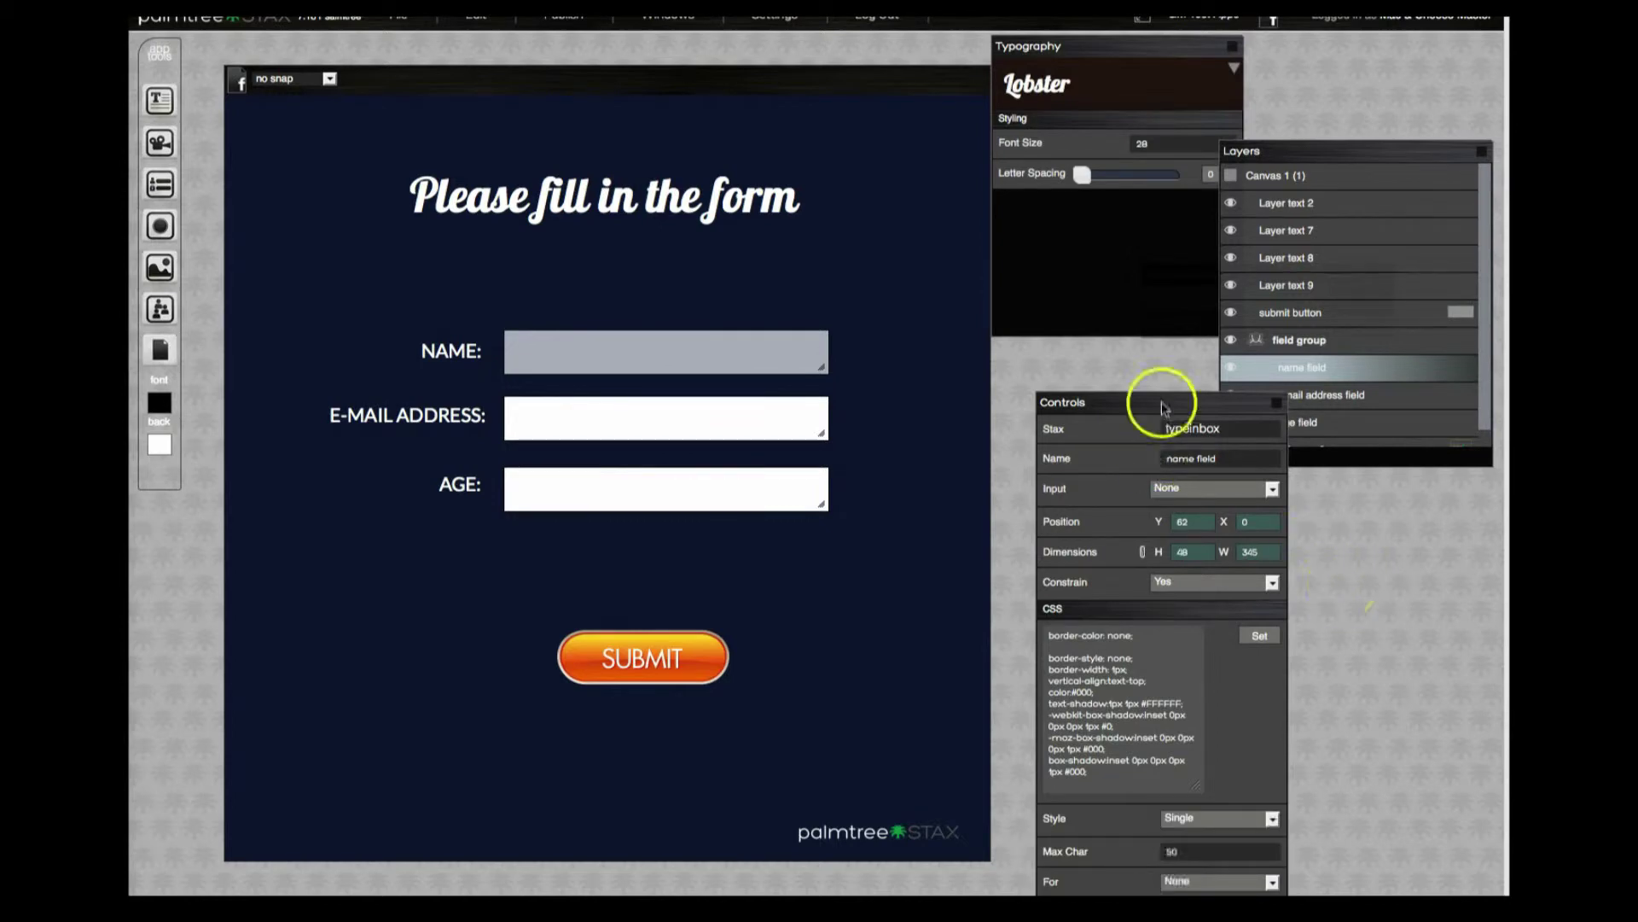
Keep the name field's input style as Single and link it to the Submit Button.
drag(1165, 401, 1145, 303)
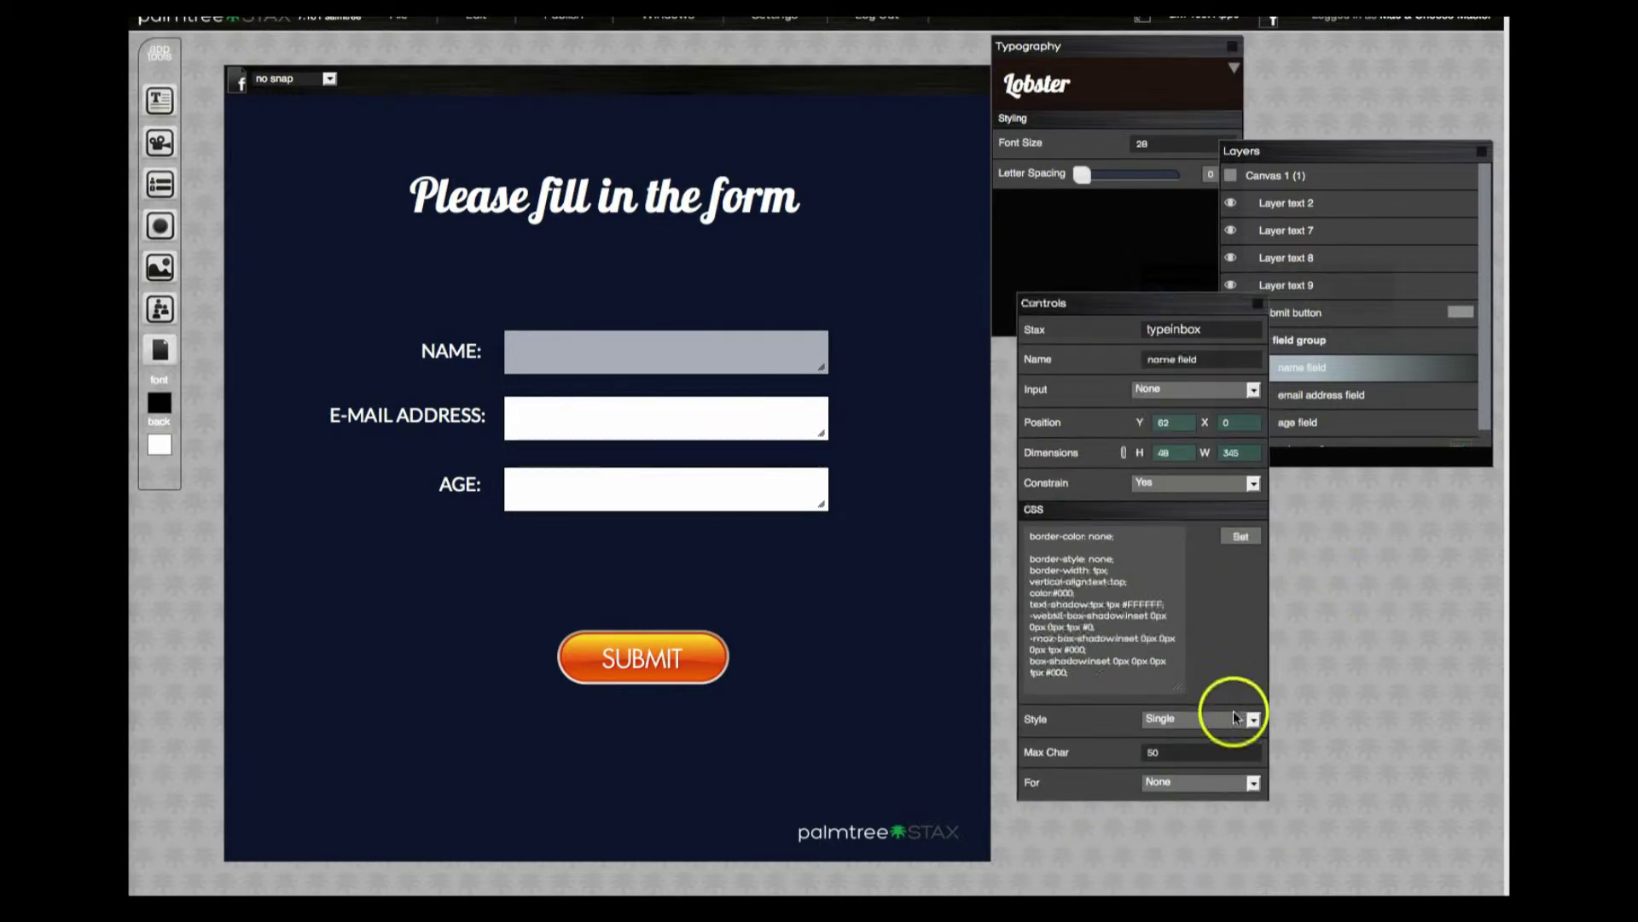
click(1242, 785)
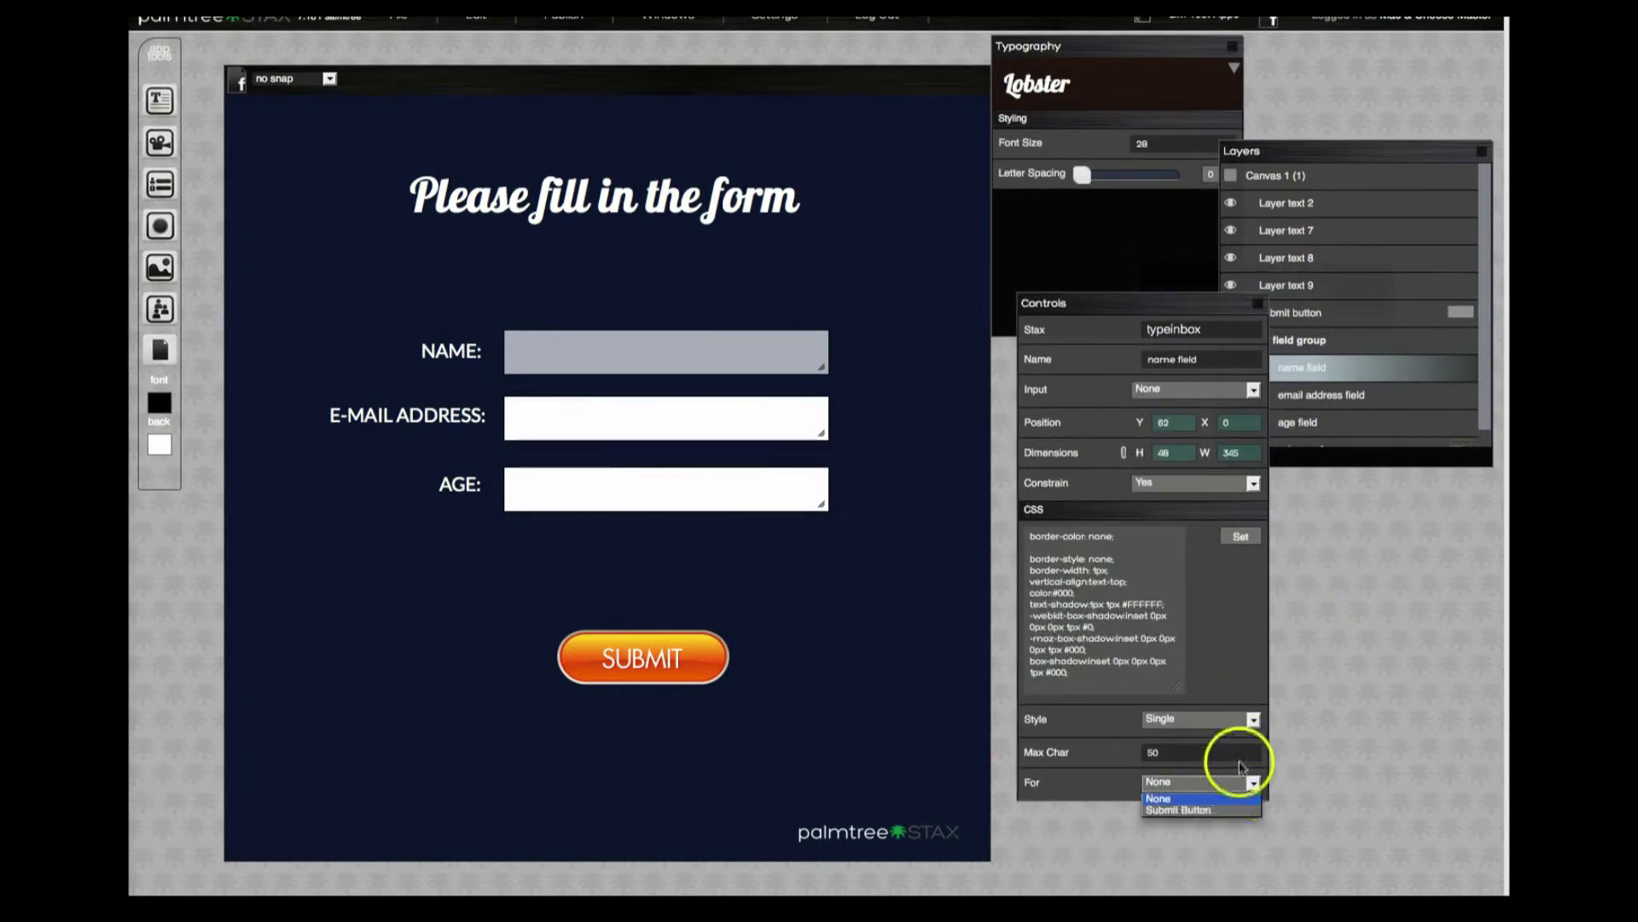
click(1250, 719)
drag(1141, 306, 1150, 211)
click(523, 347)
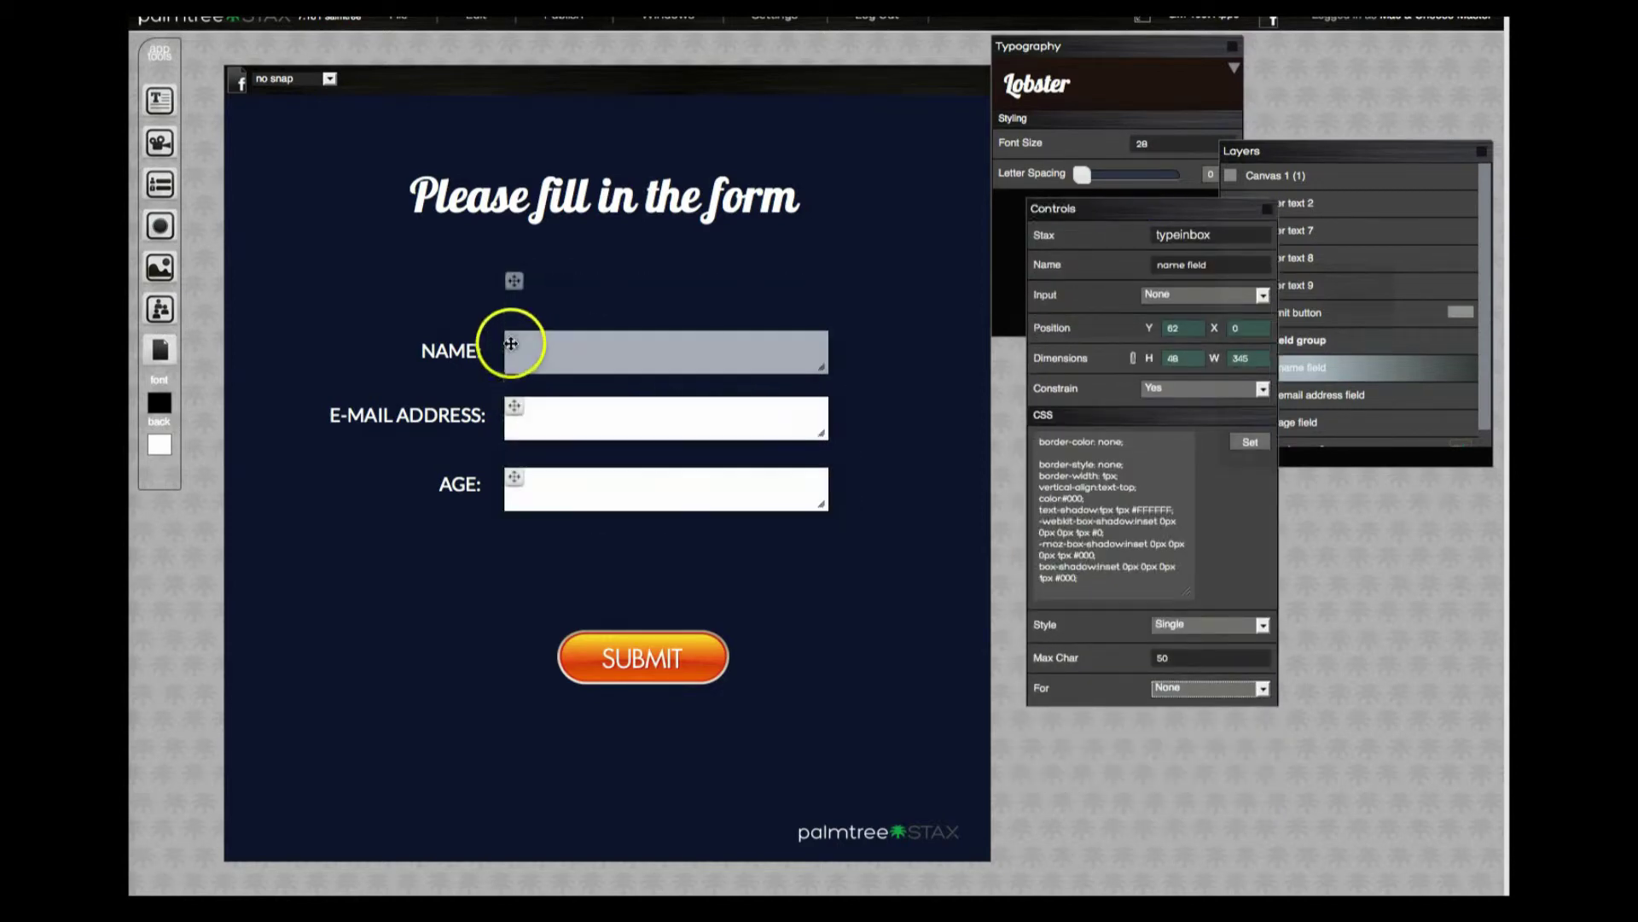
click(1215, 632)
click(1205, 638)
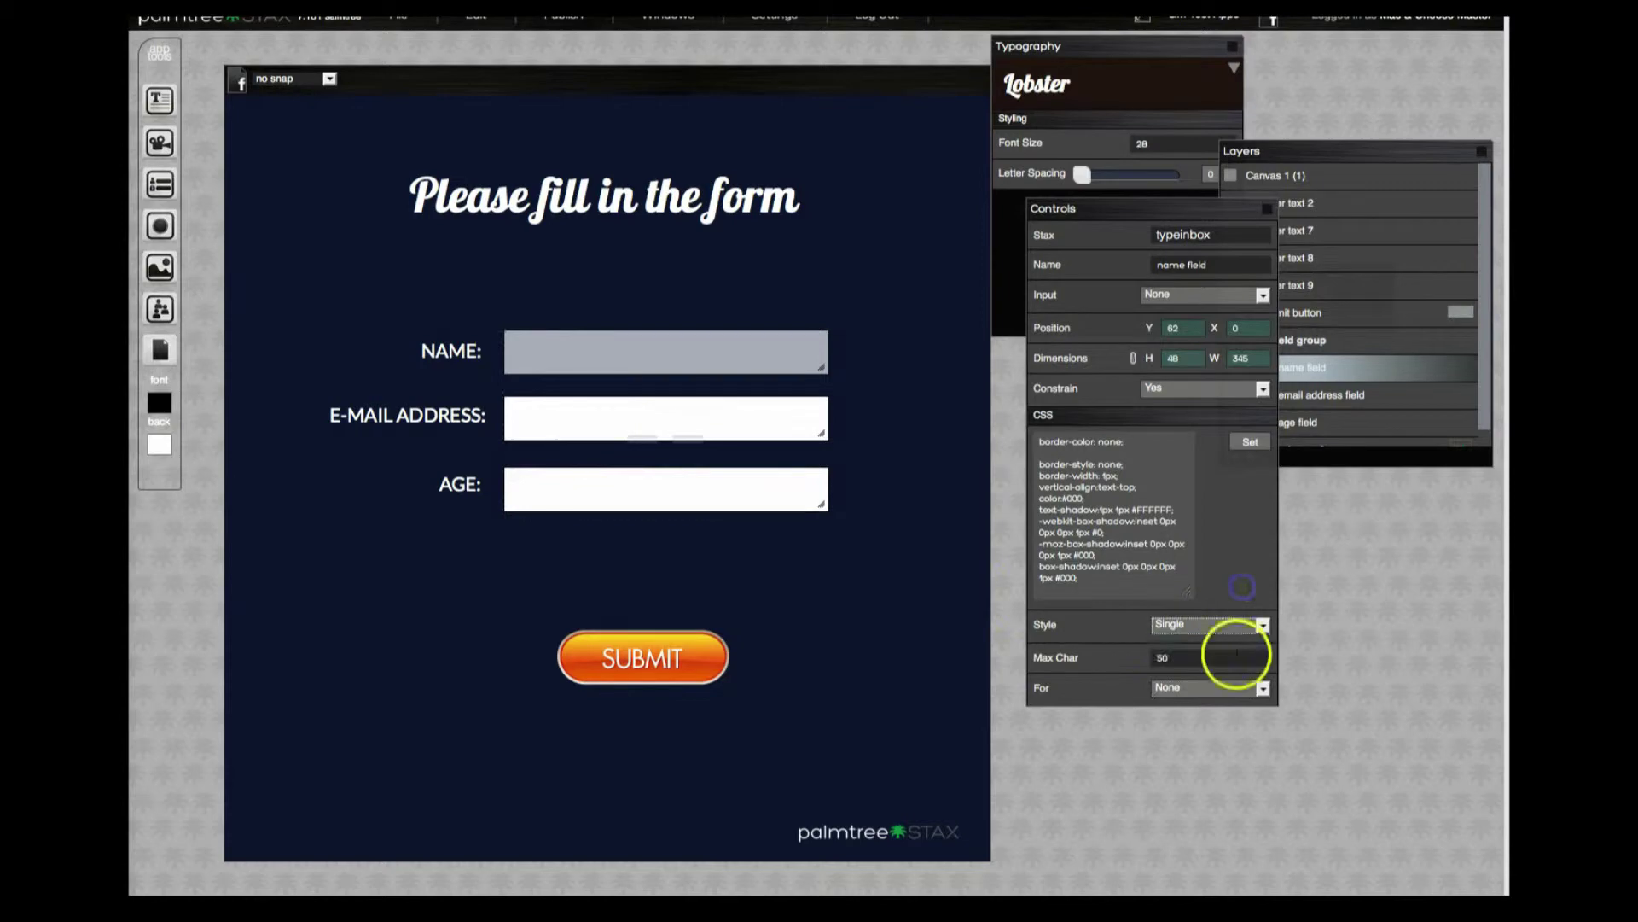
click(1251, 689)
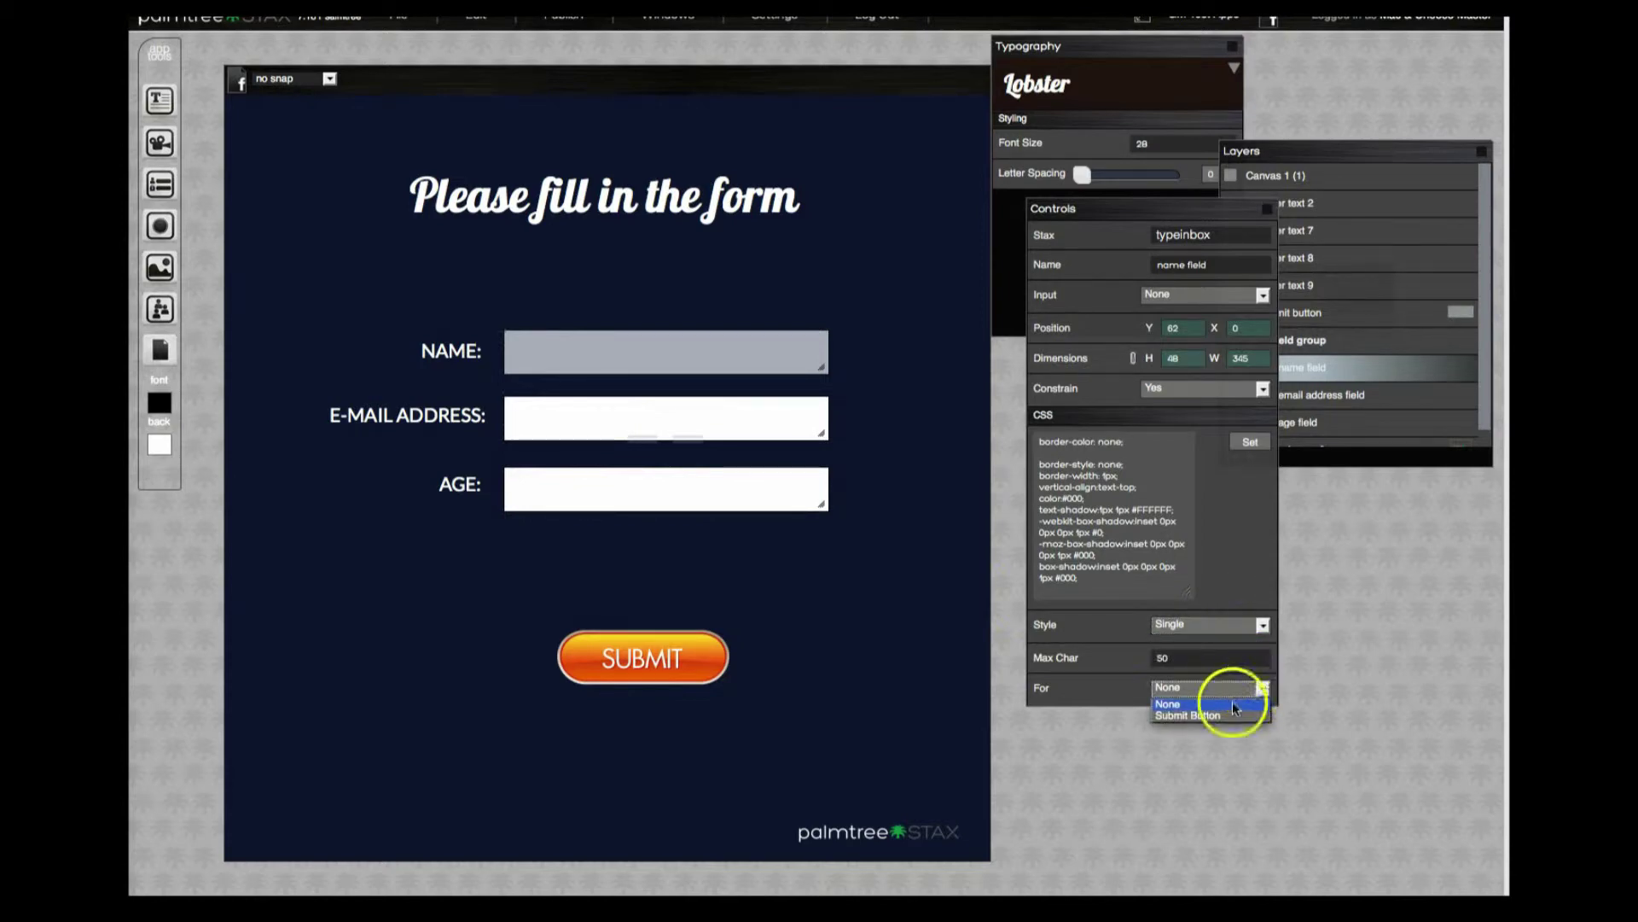
click(1237, 712)
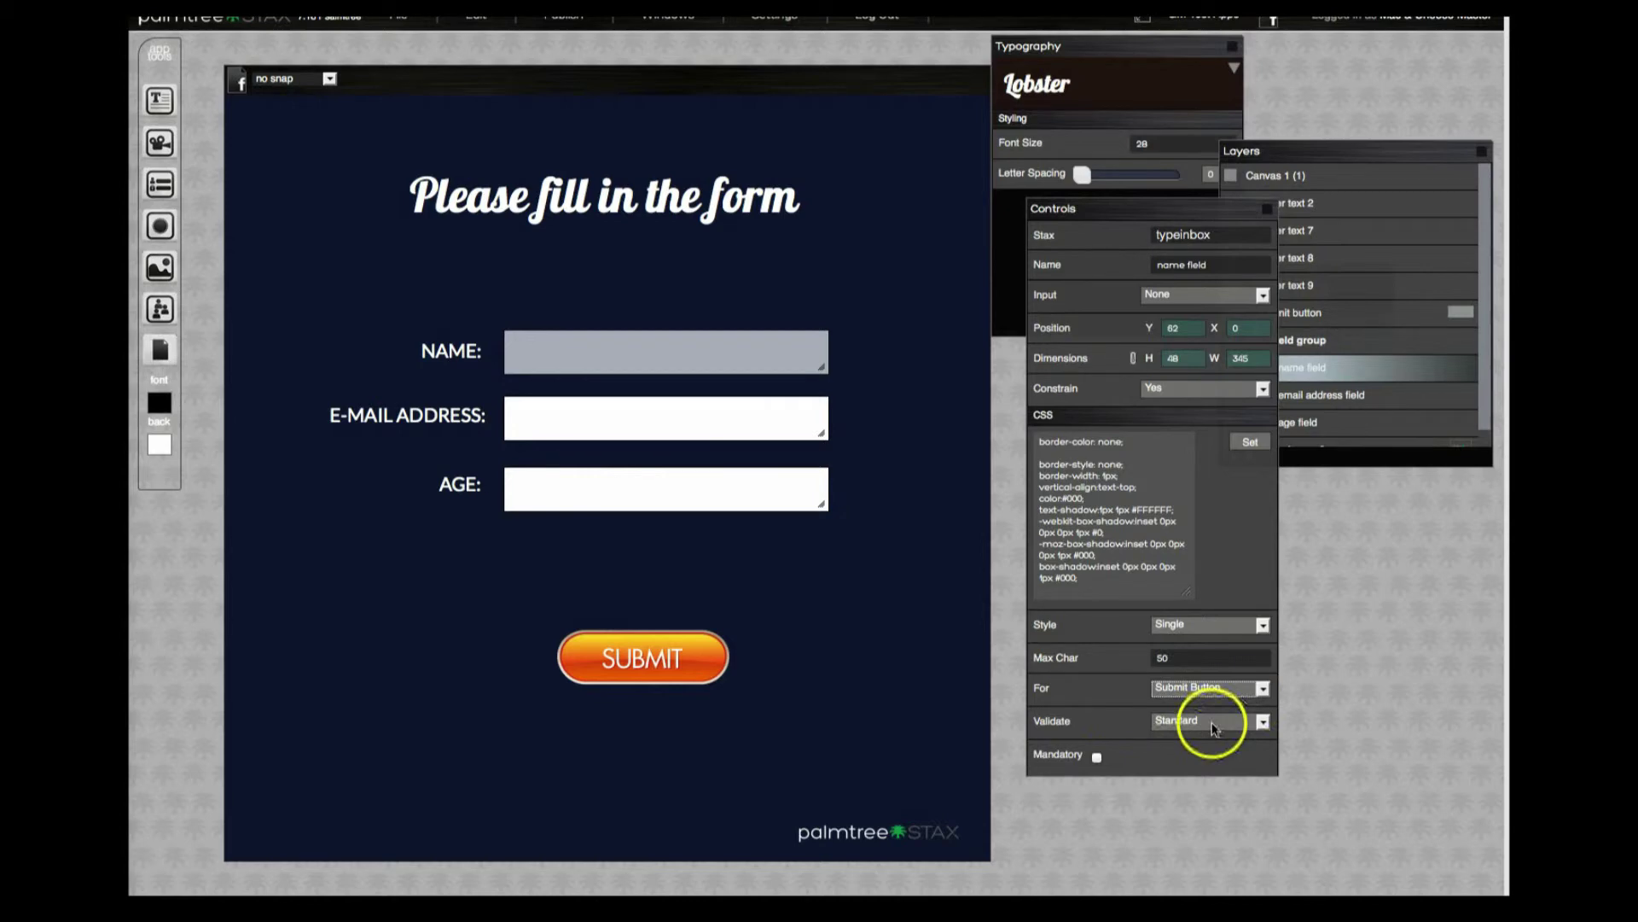
Keep Standard validation on the name field and make it mandatory.
click(1213, 727)
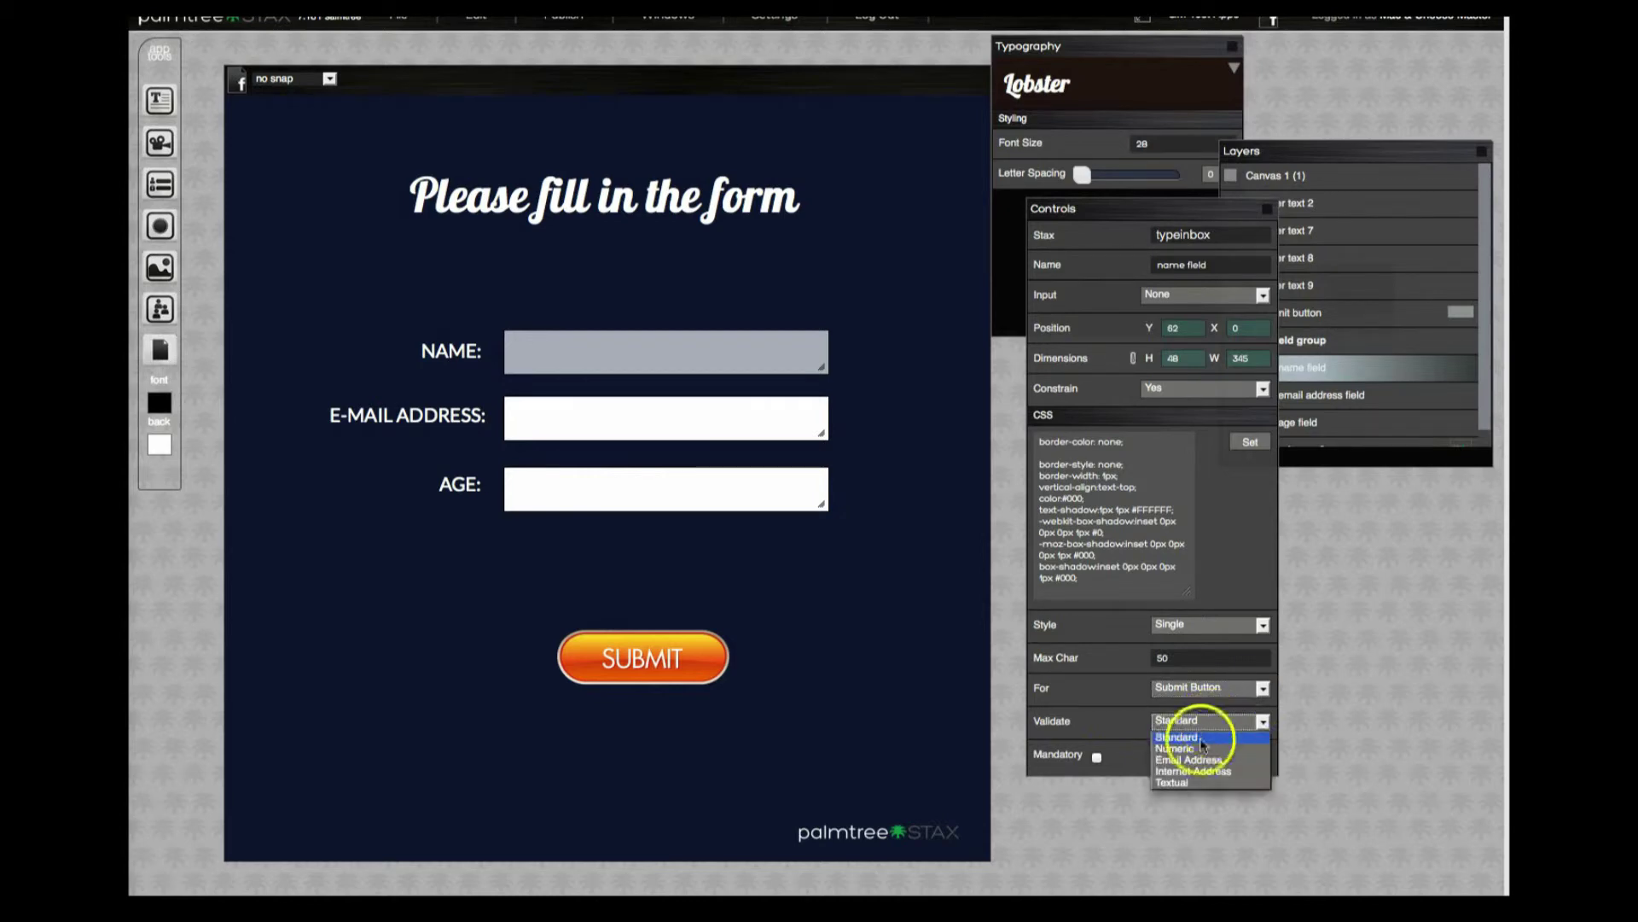
click(1200, 737)
click(1097, 757)
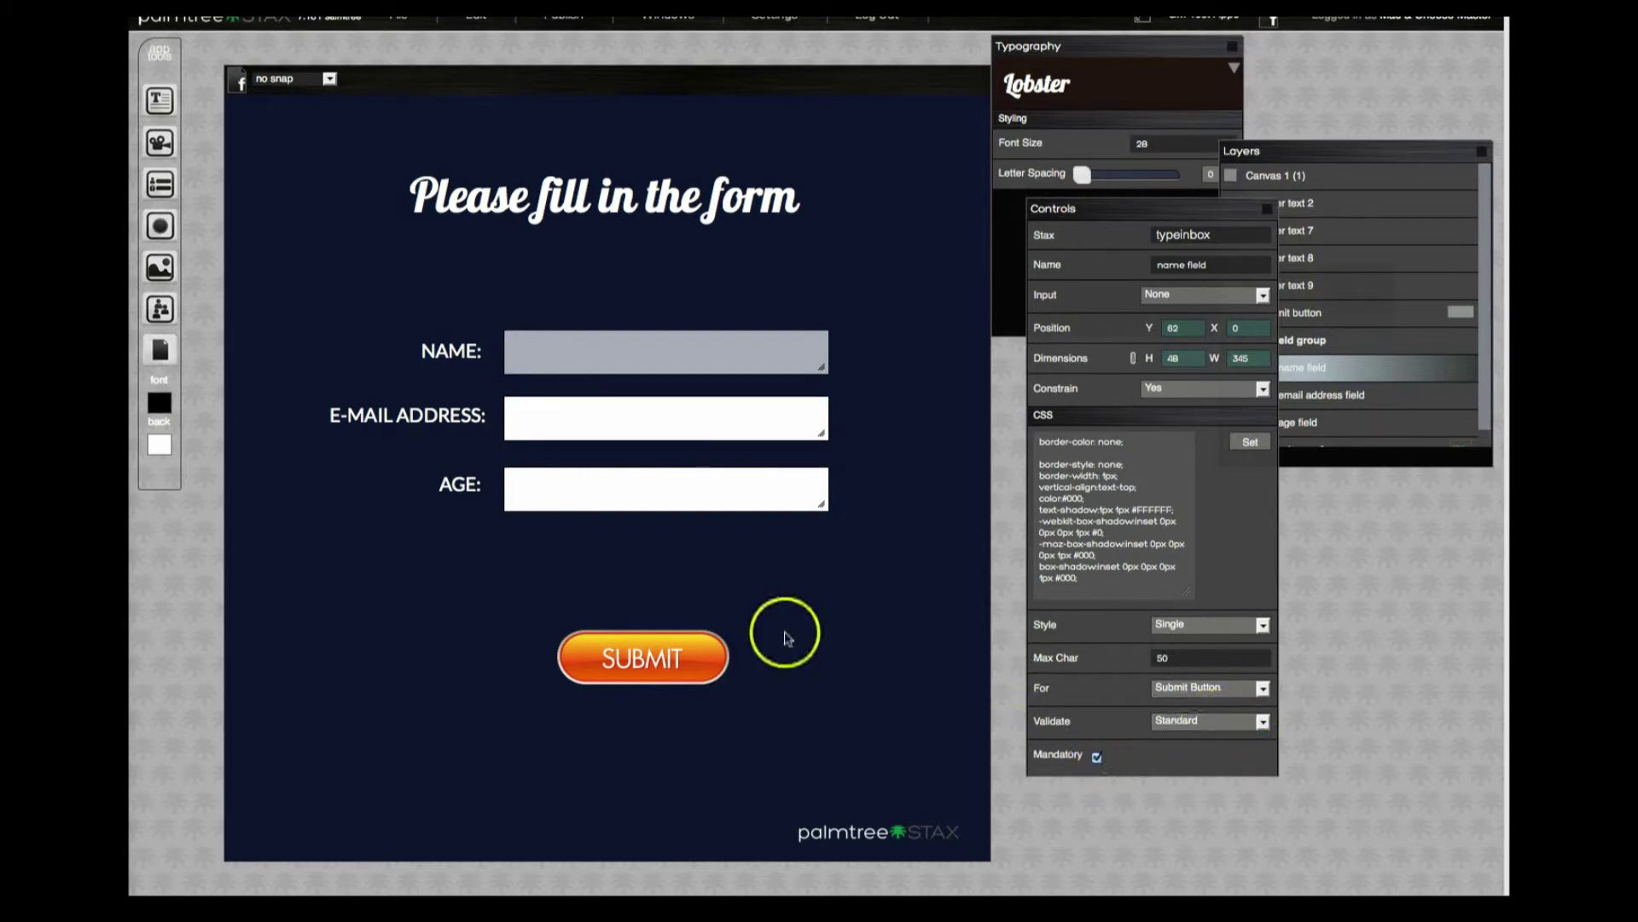
click(515, 405)
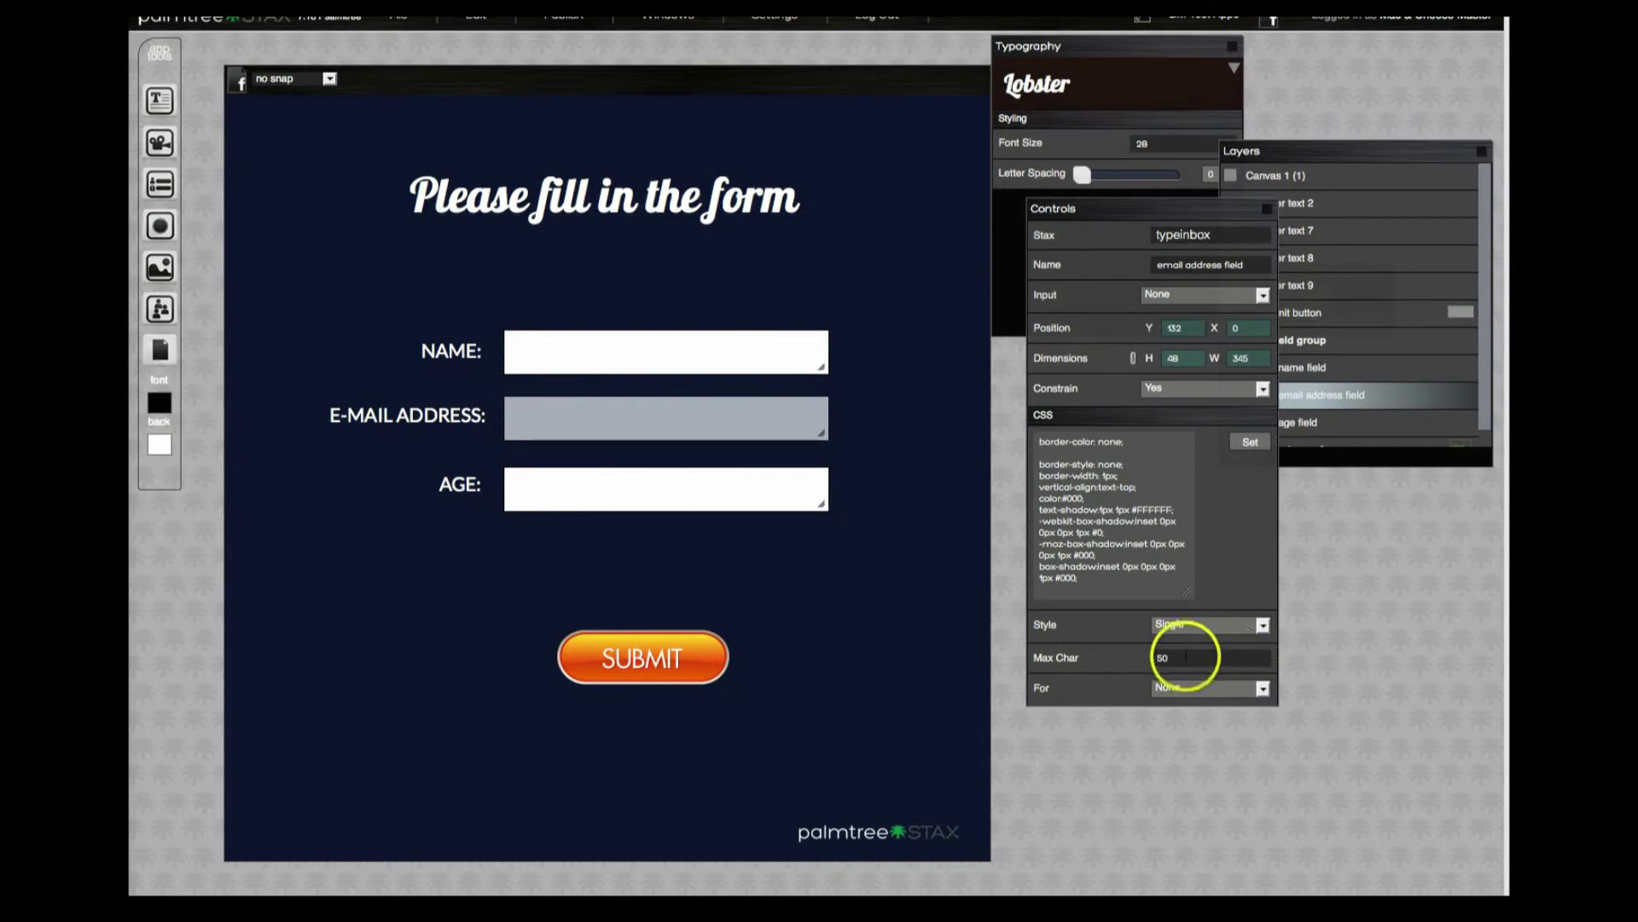
Link the email field to Submit Button with Email Address validation, marked mandatory.
click(1252, 687)
click(1207, 715)
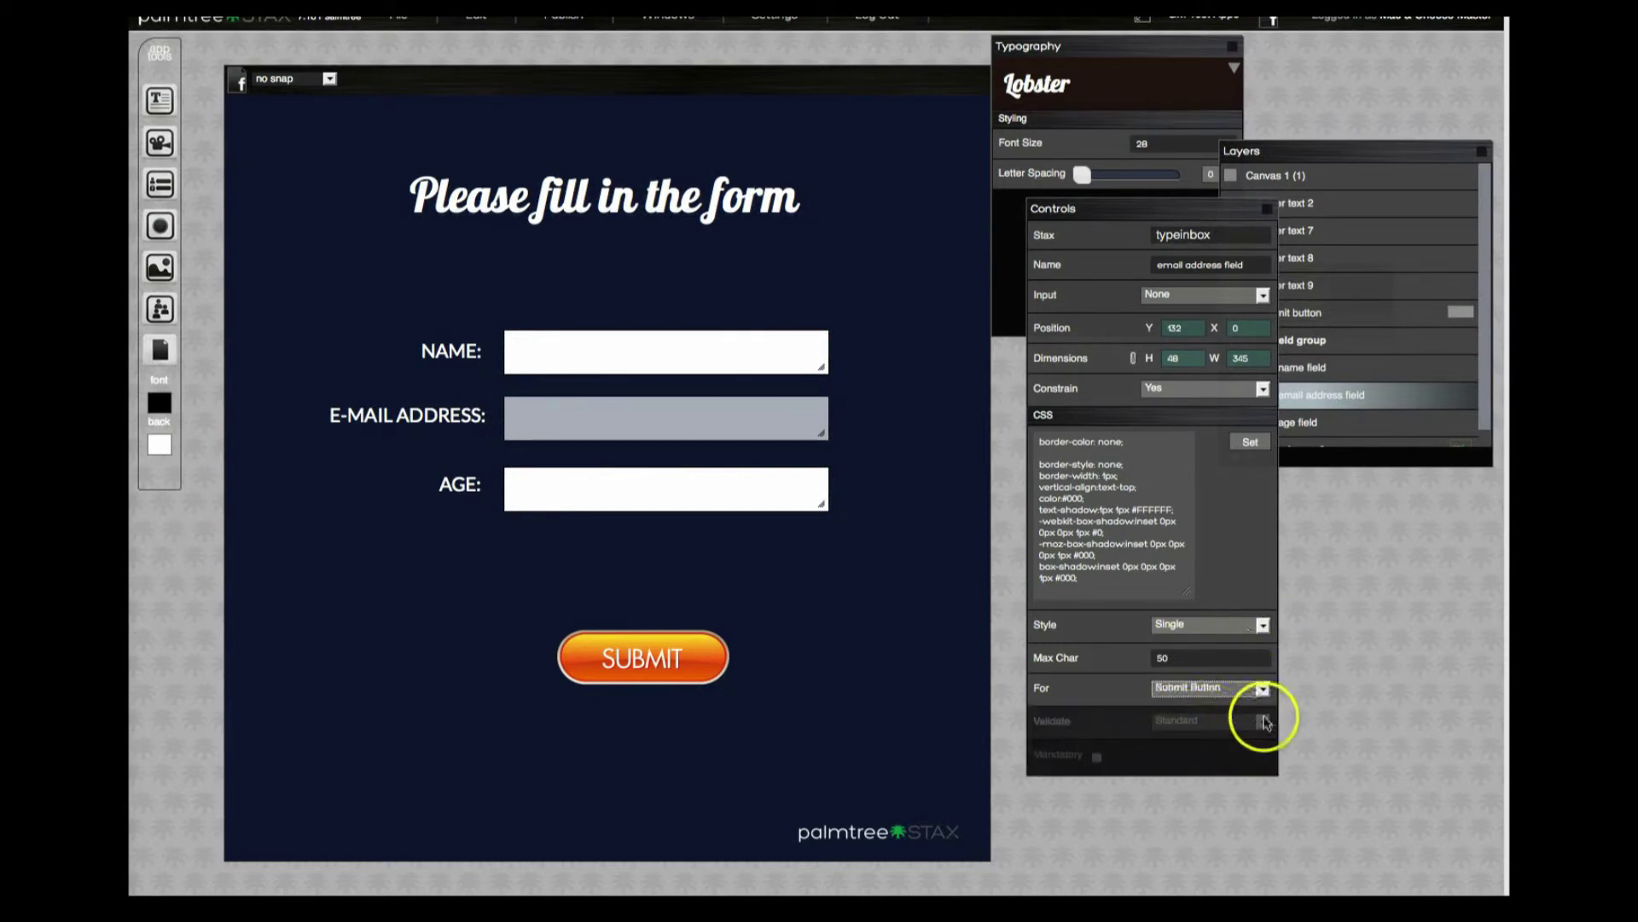
click(1257, 721)
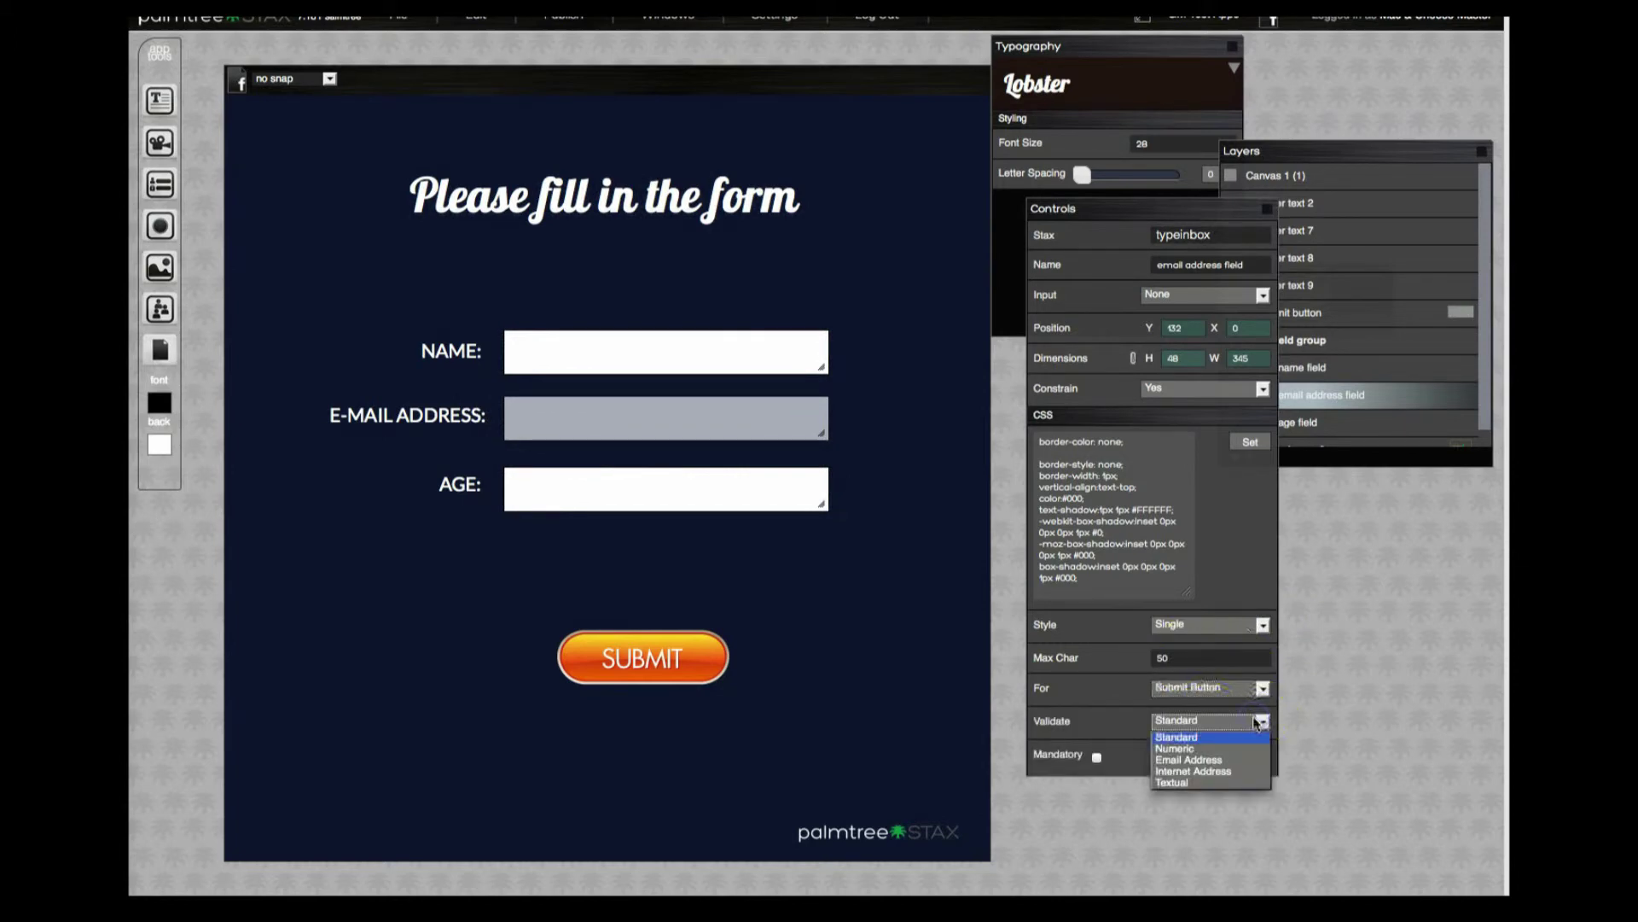
click(1212, 760)
click(1096, 757)
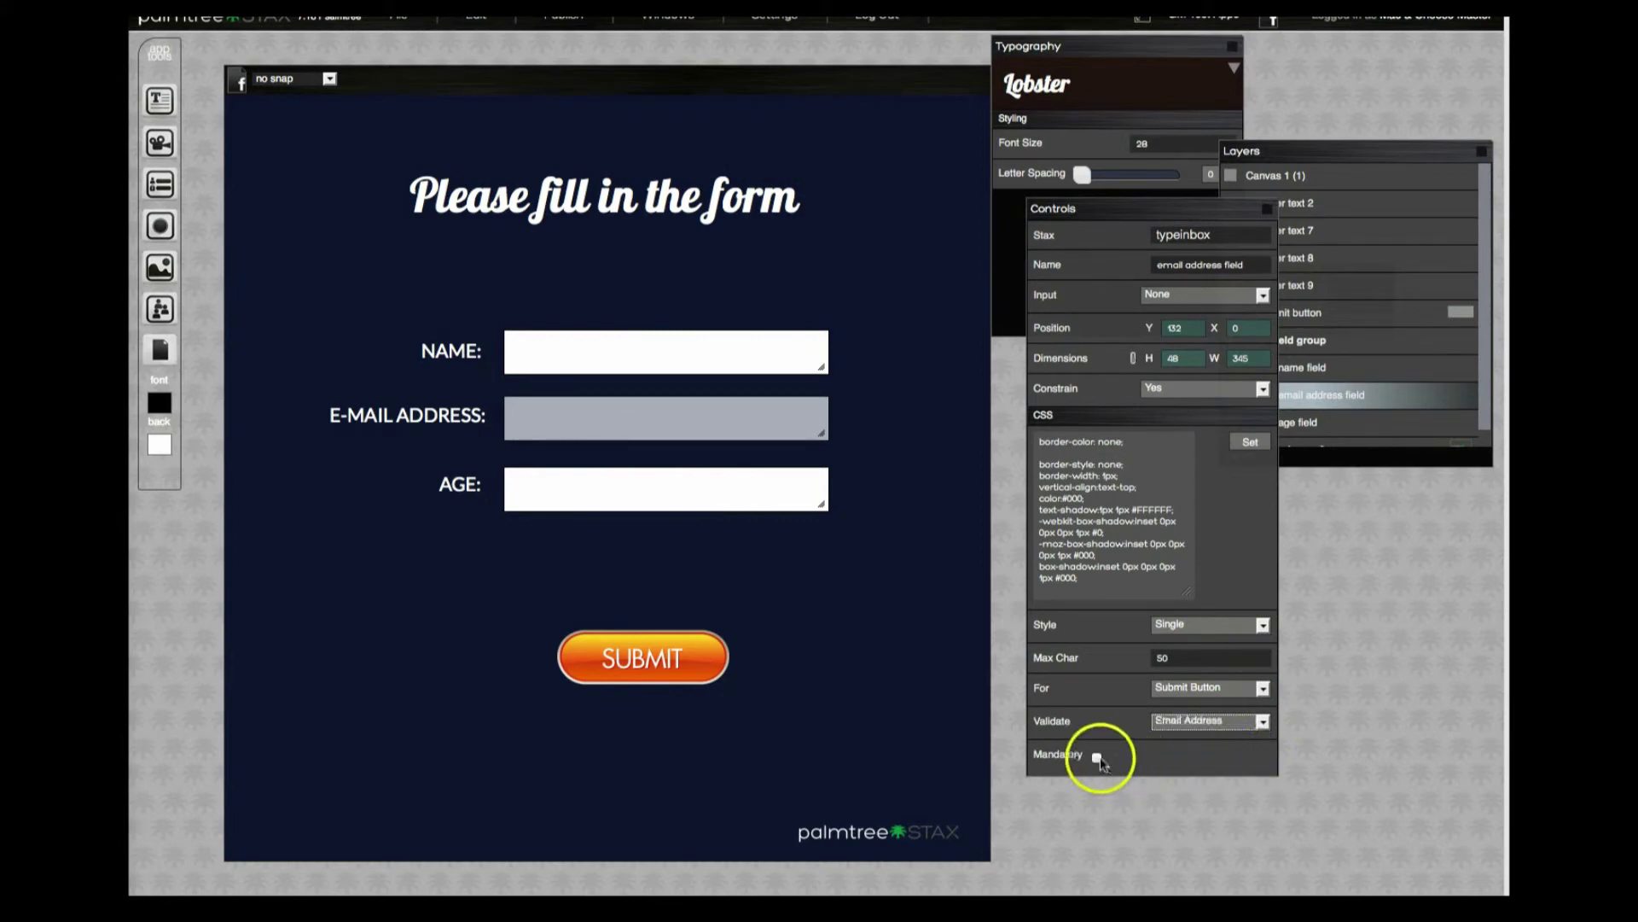
click(556, 538)
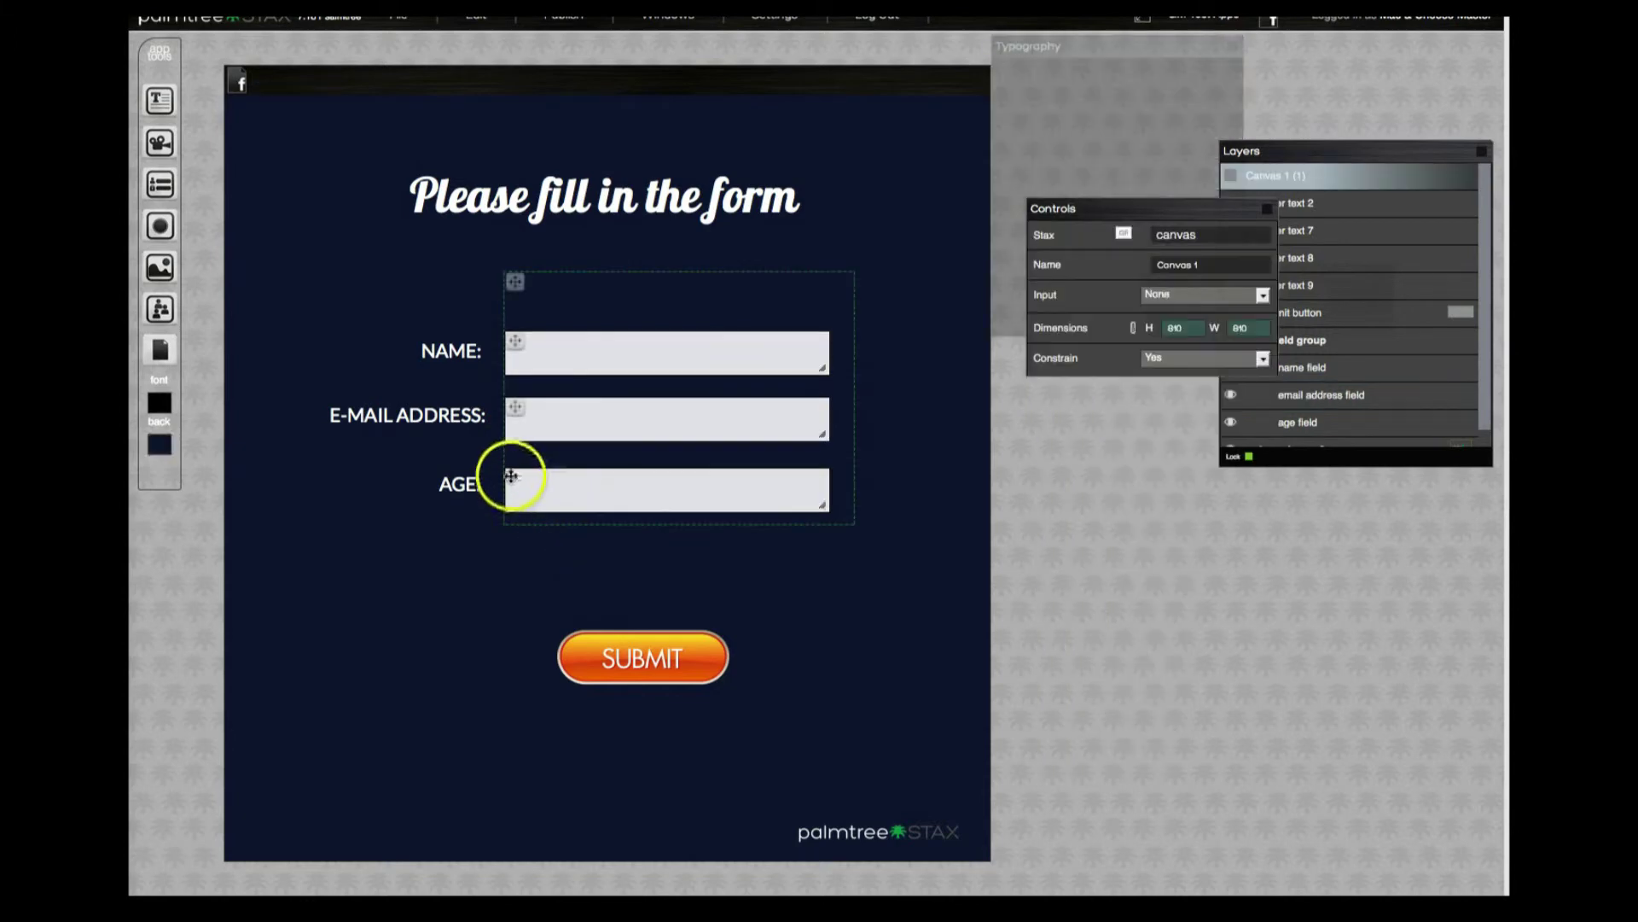
Link the age field to Submit Button with Numeric validation, marked mandatory.
click(519, 483)
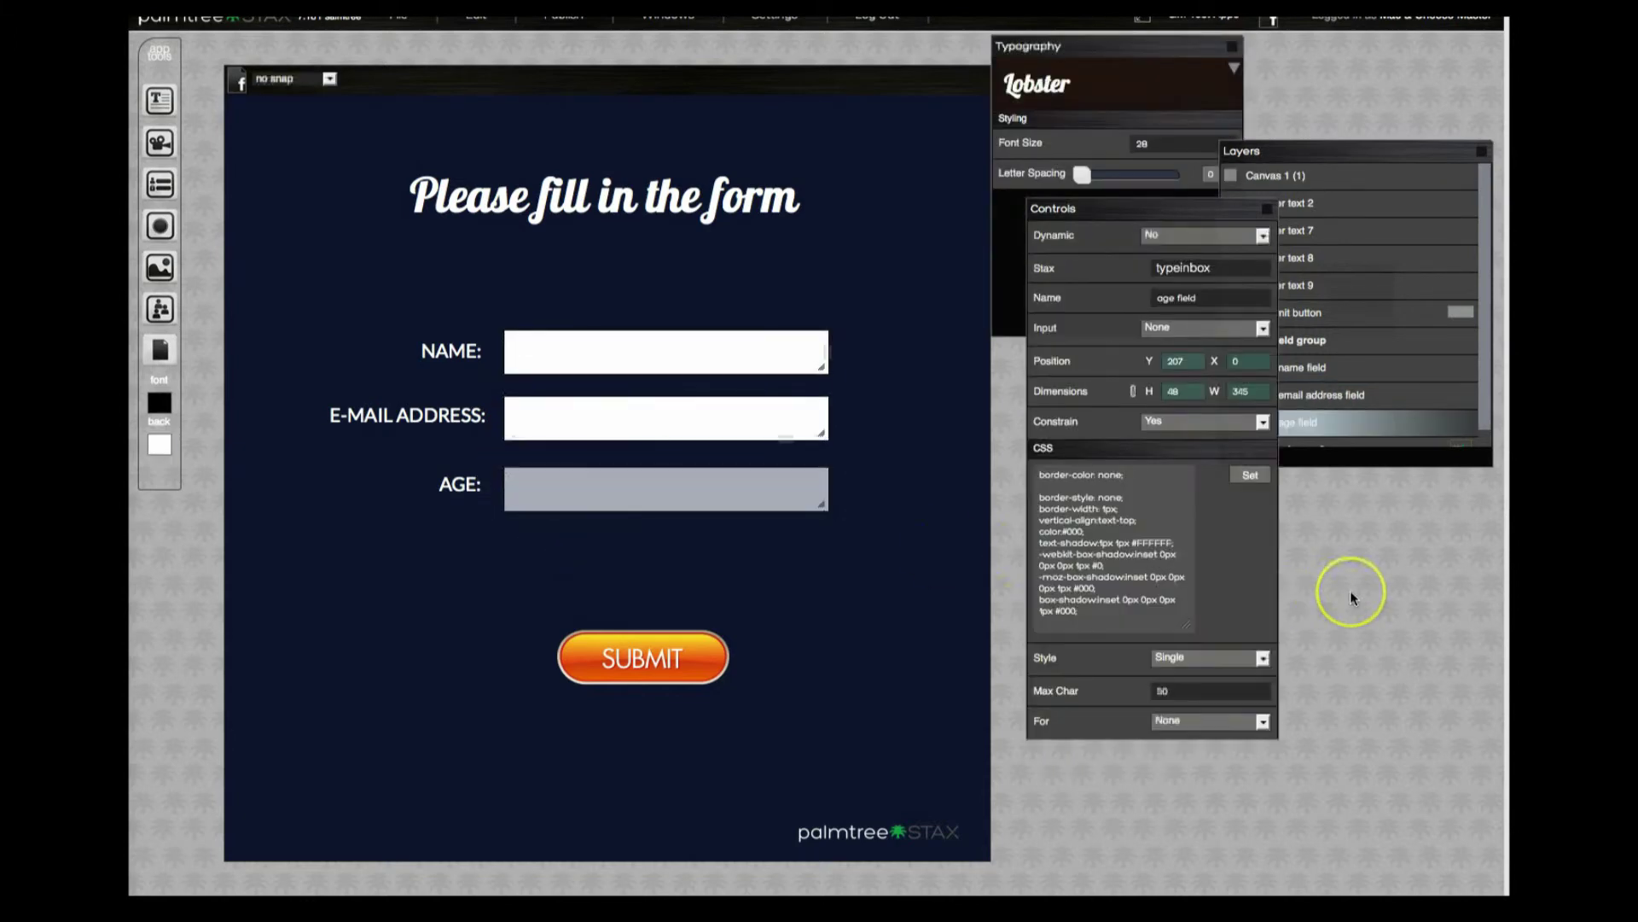
click(1248, 722)
click(1186, 749)
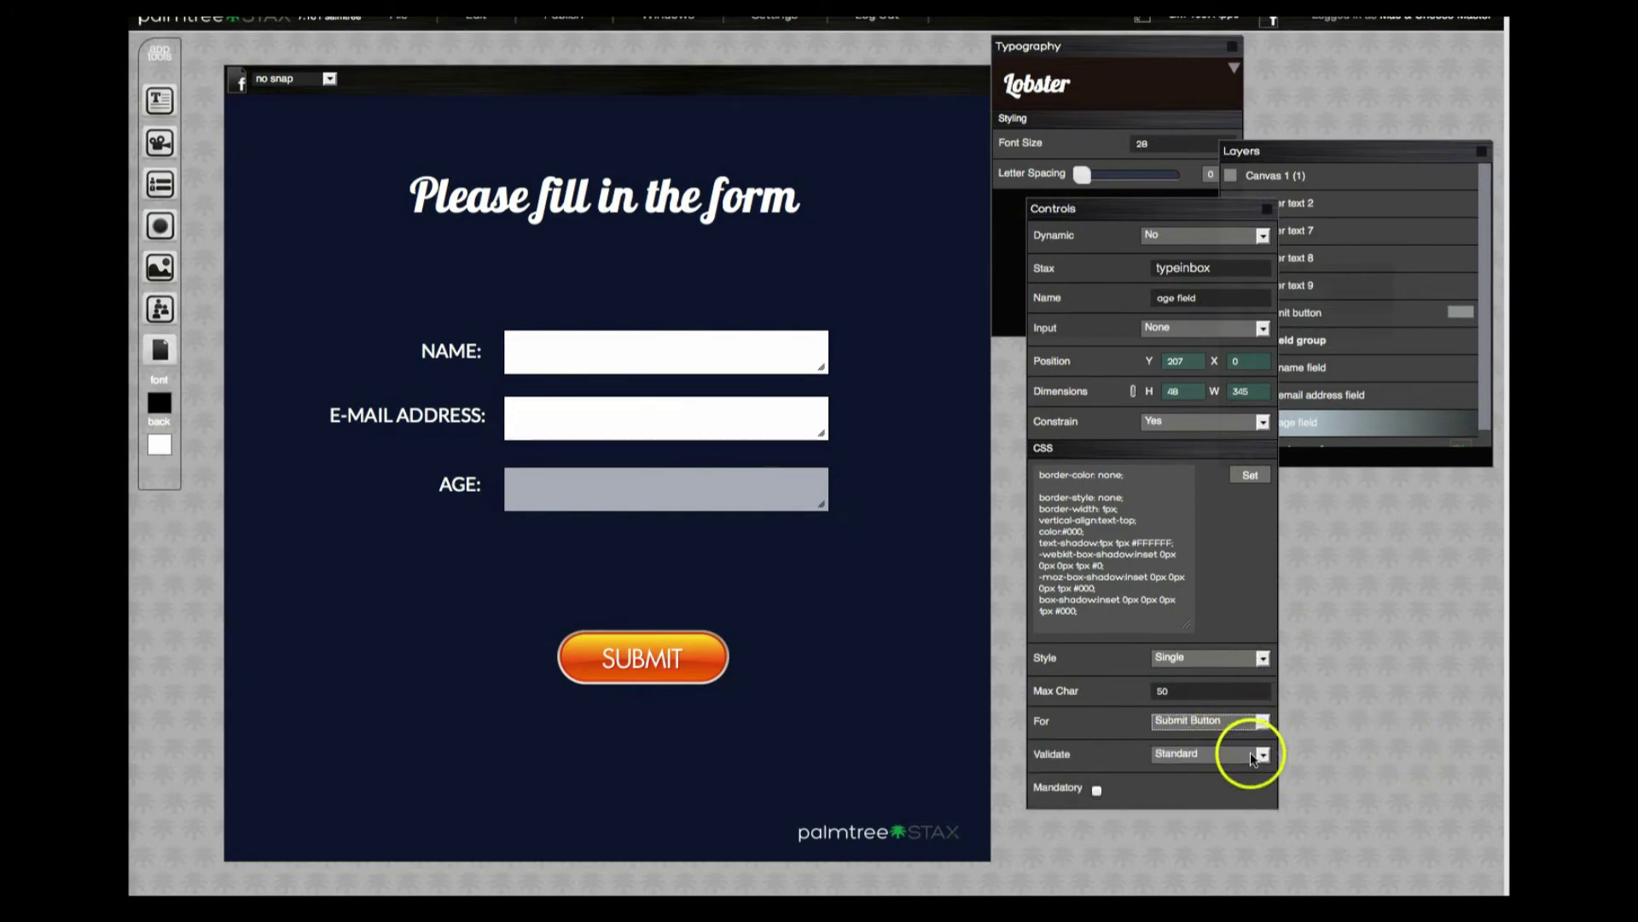
click(1255, 756)
click(1231, 757)
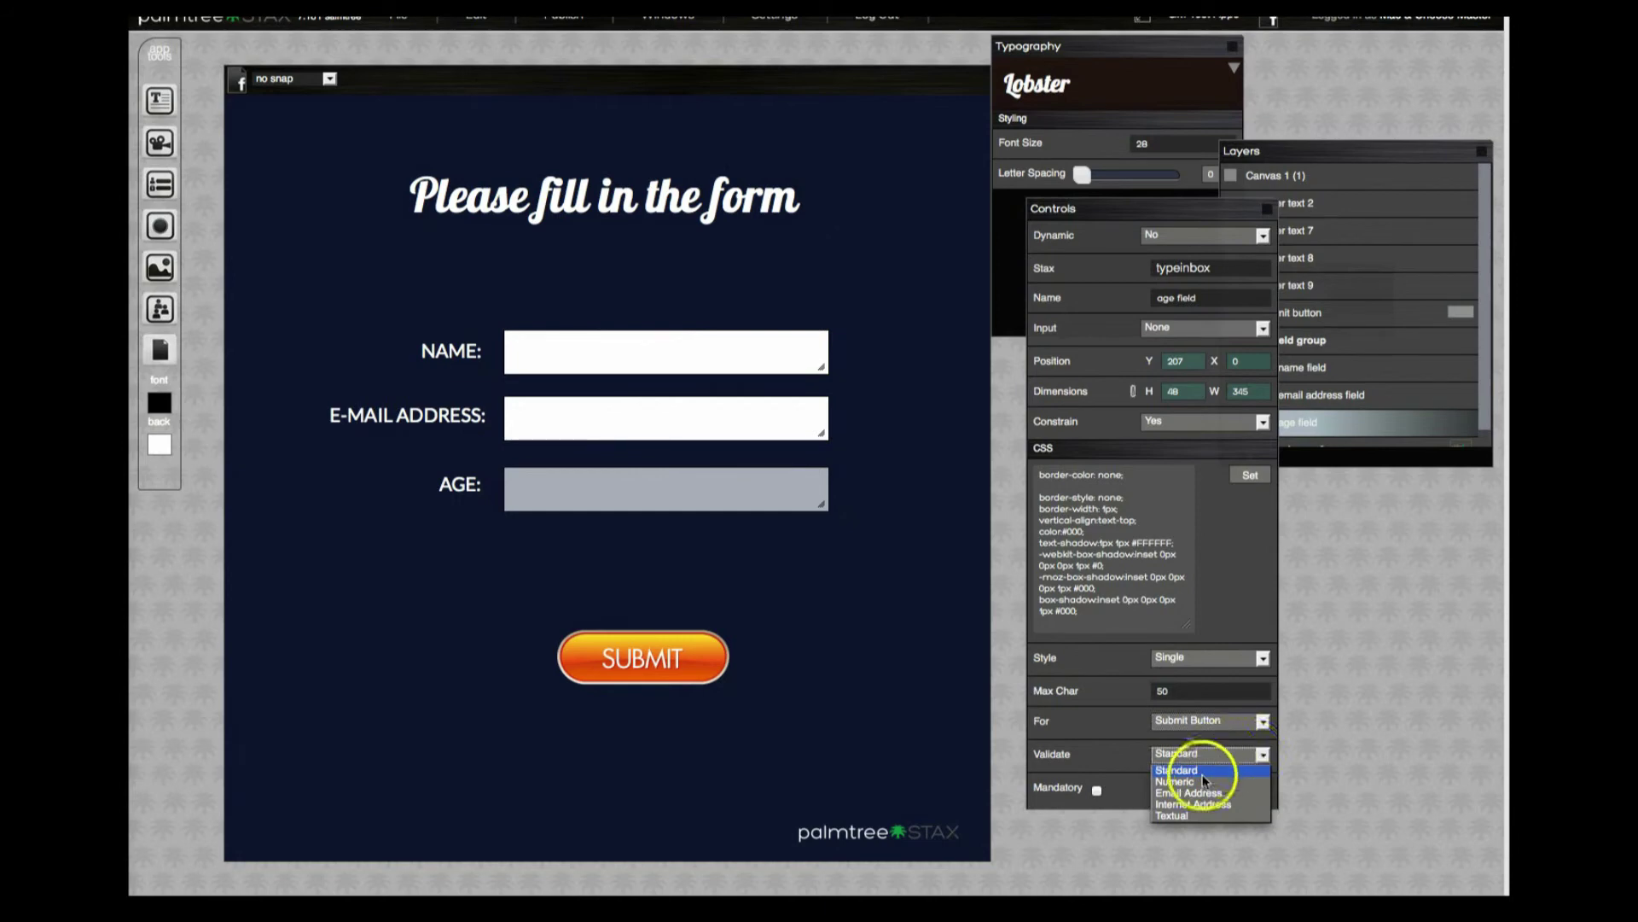
click(1204, 780)
click(1097, 792)
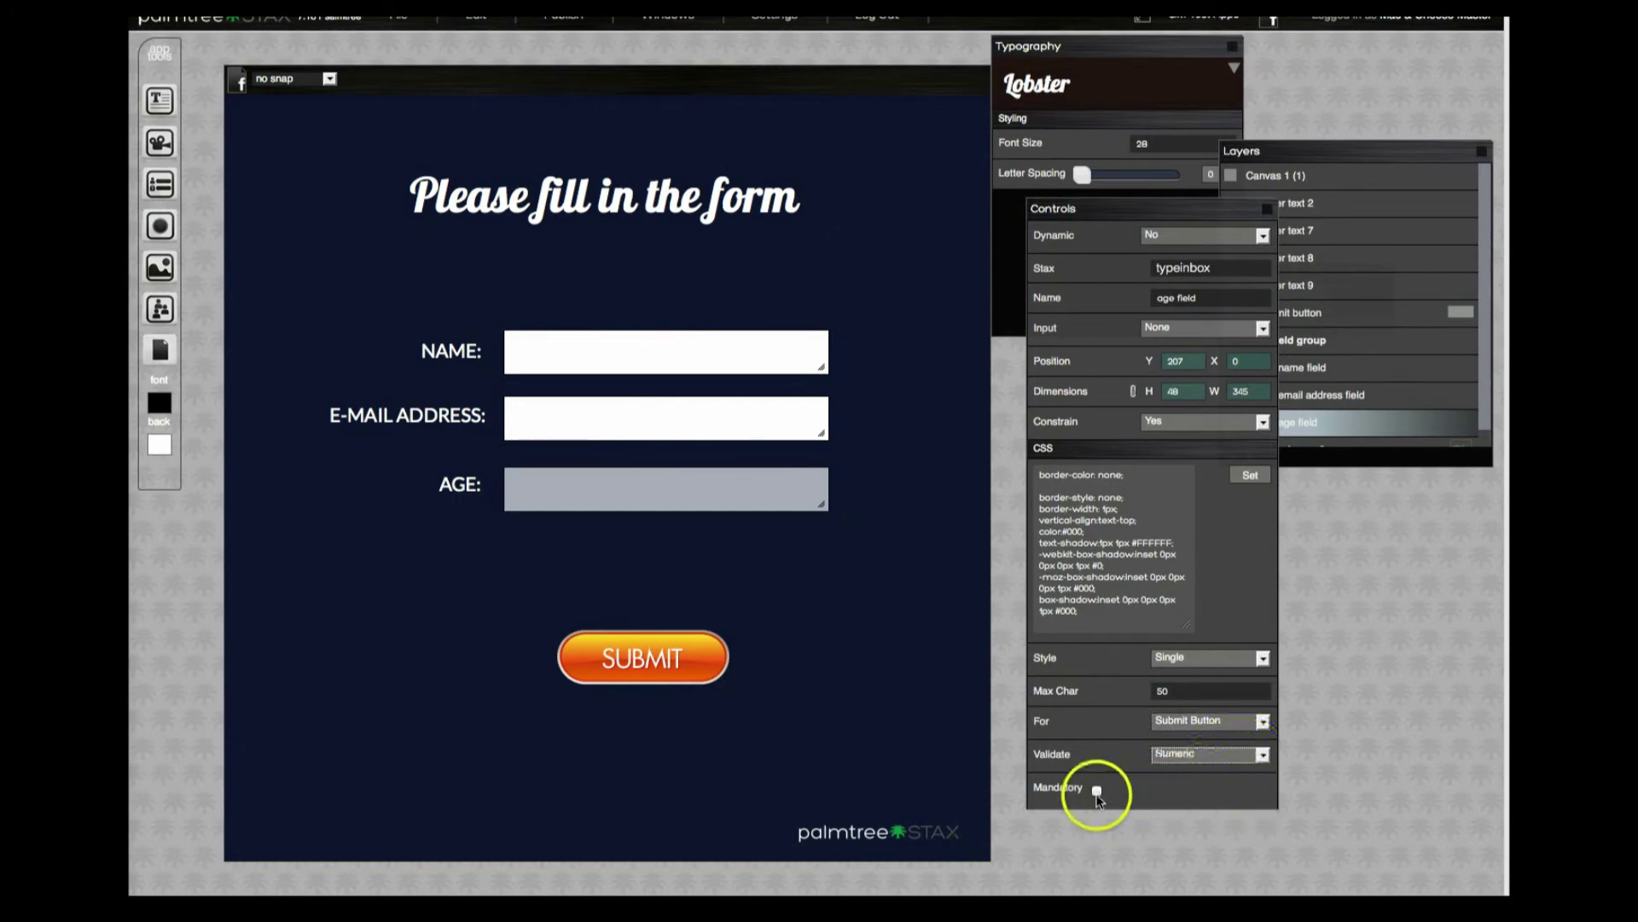
click(932, 745)
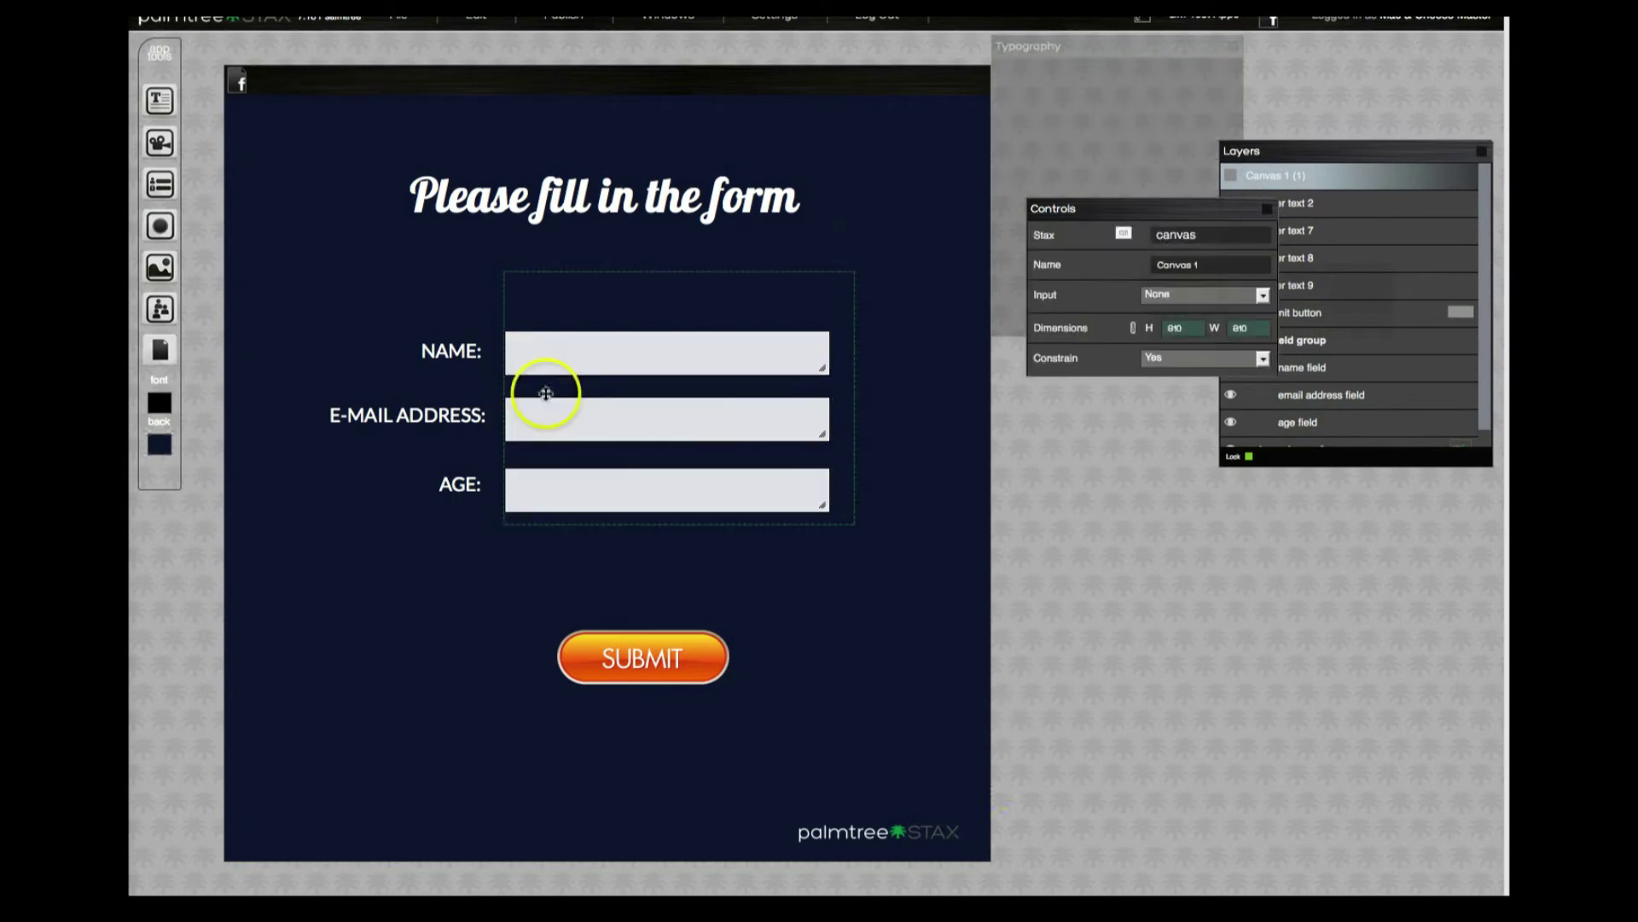
Save & Publish the form, confirming the Publish Application and Build Success dialogs.
click(563, 19)
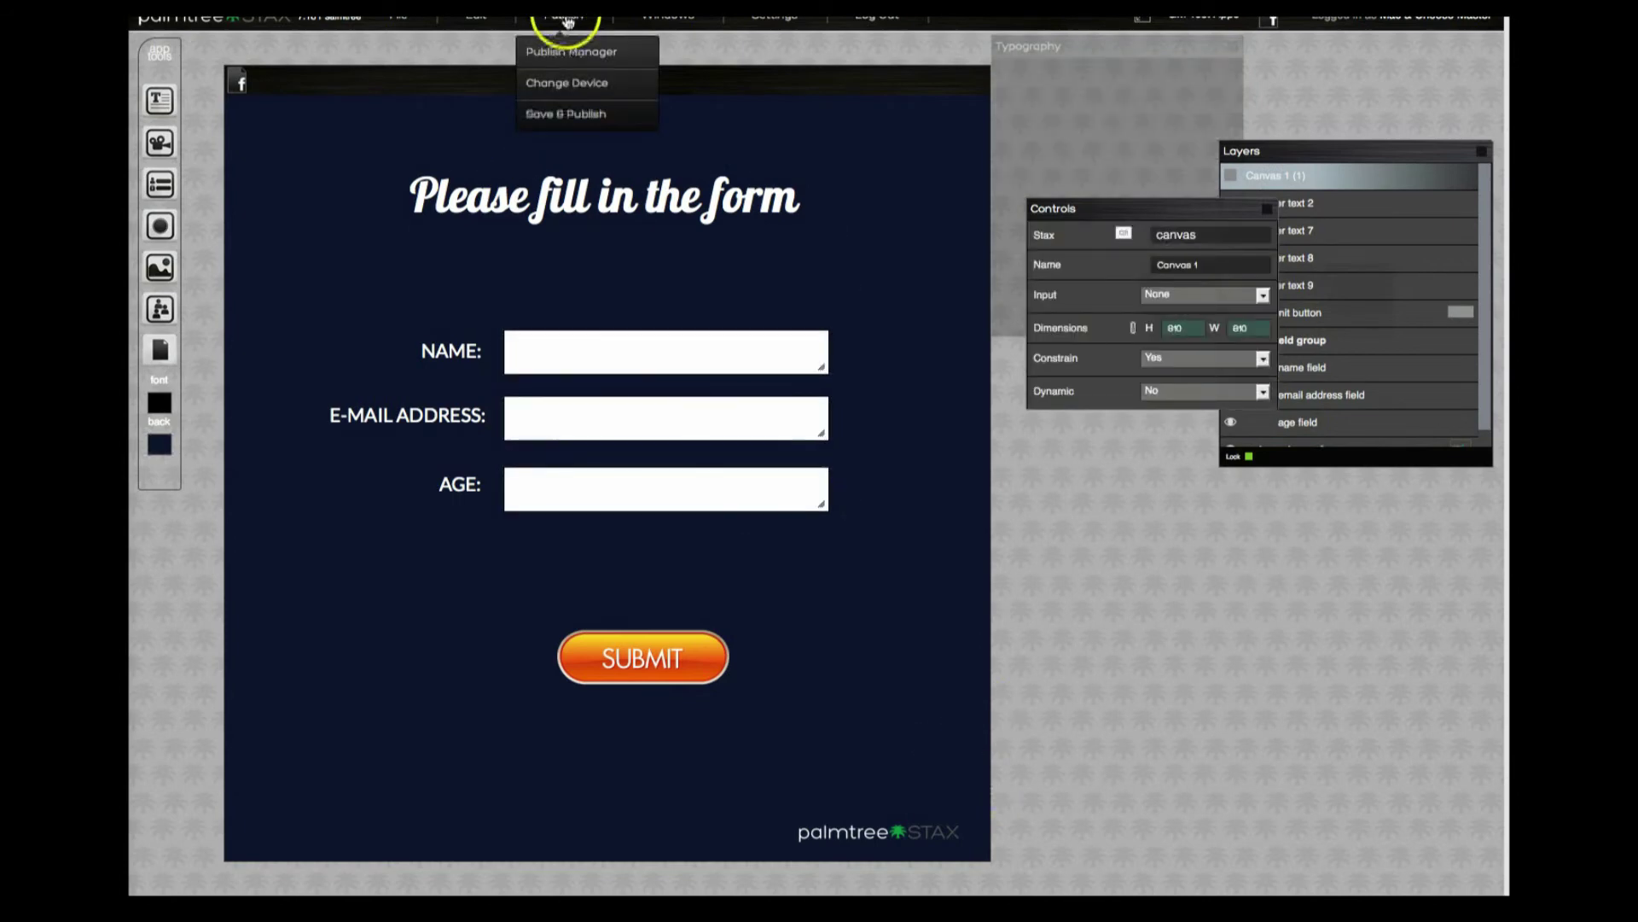
click(562, 117)
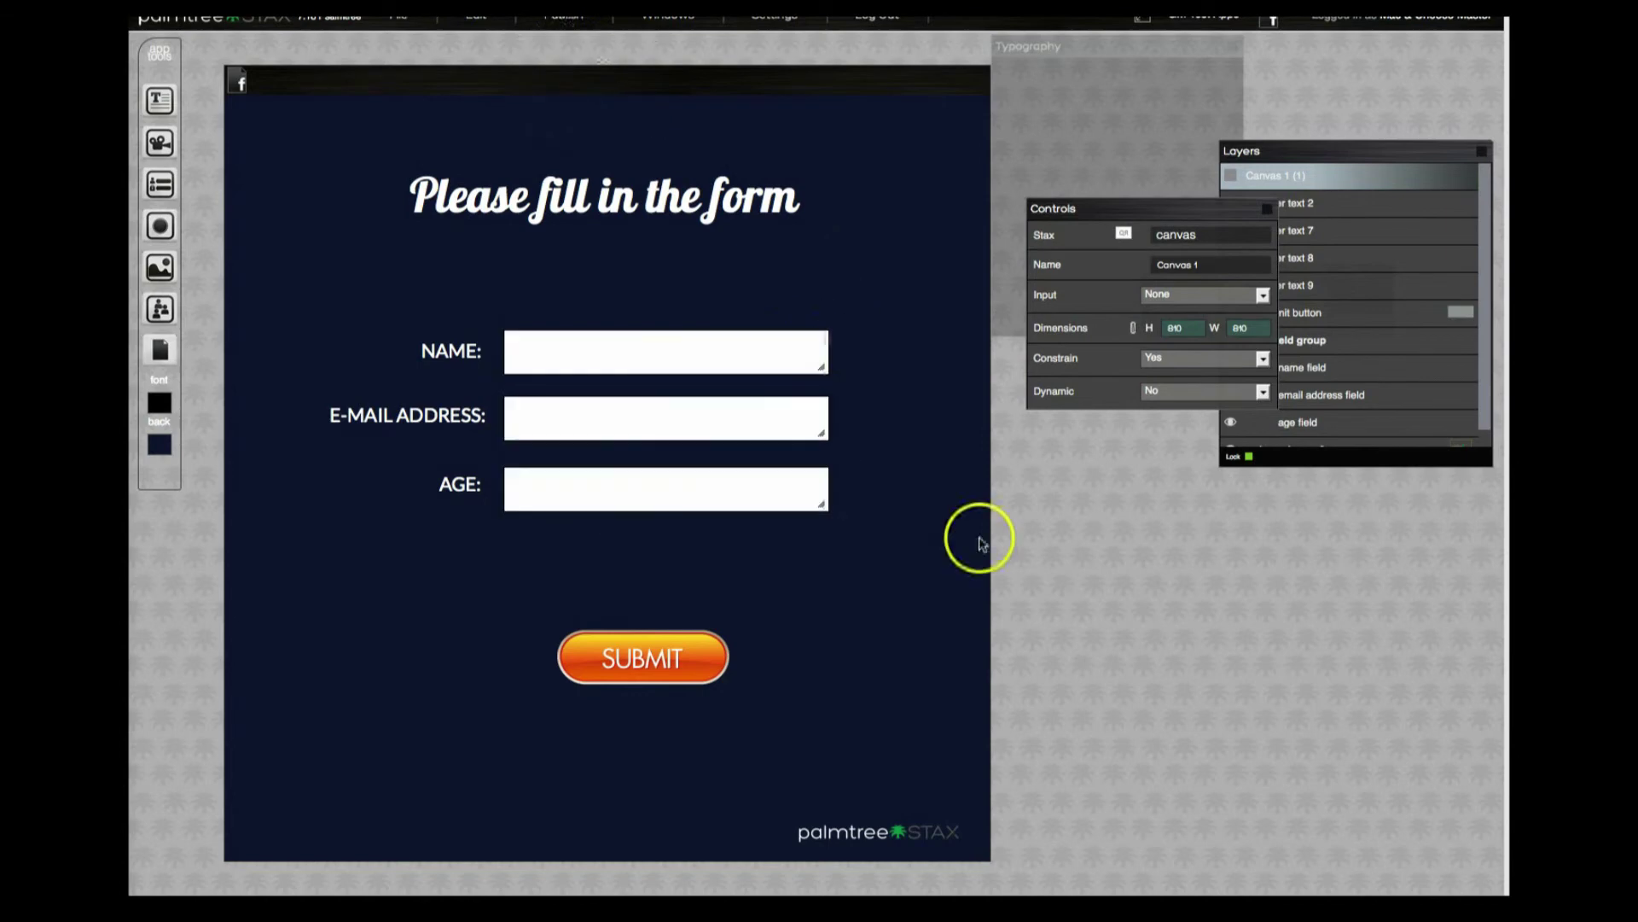
click(929, 509)
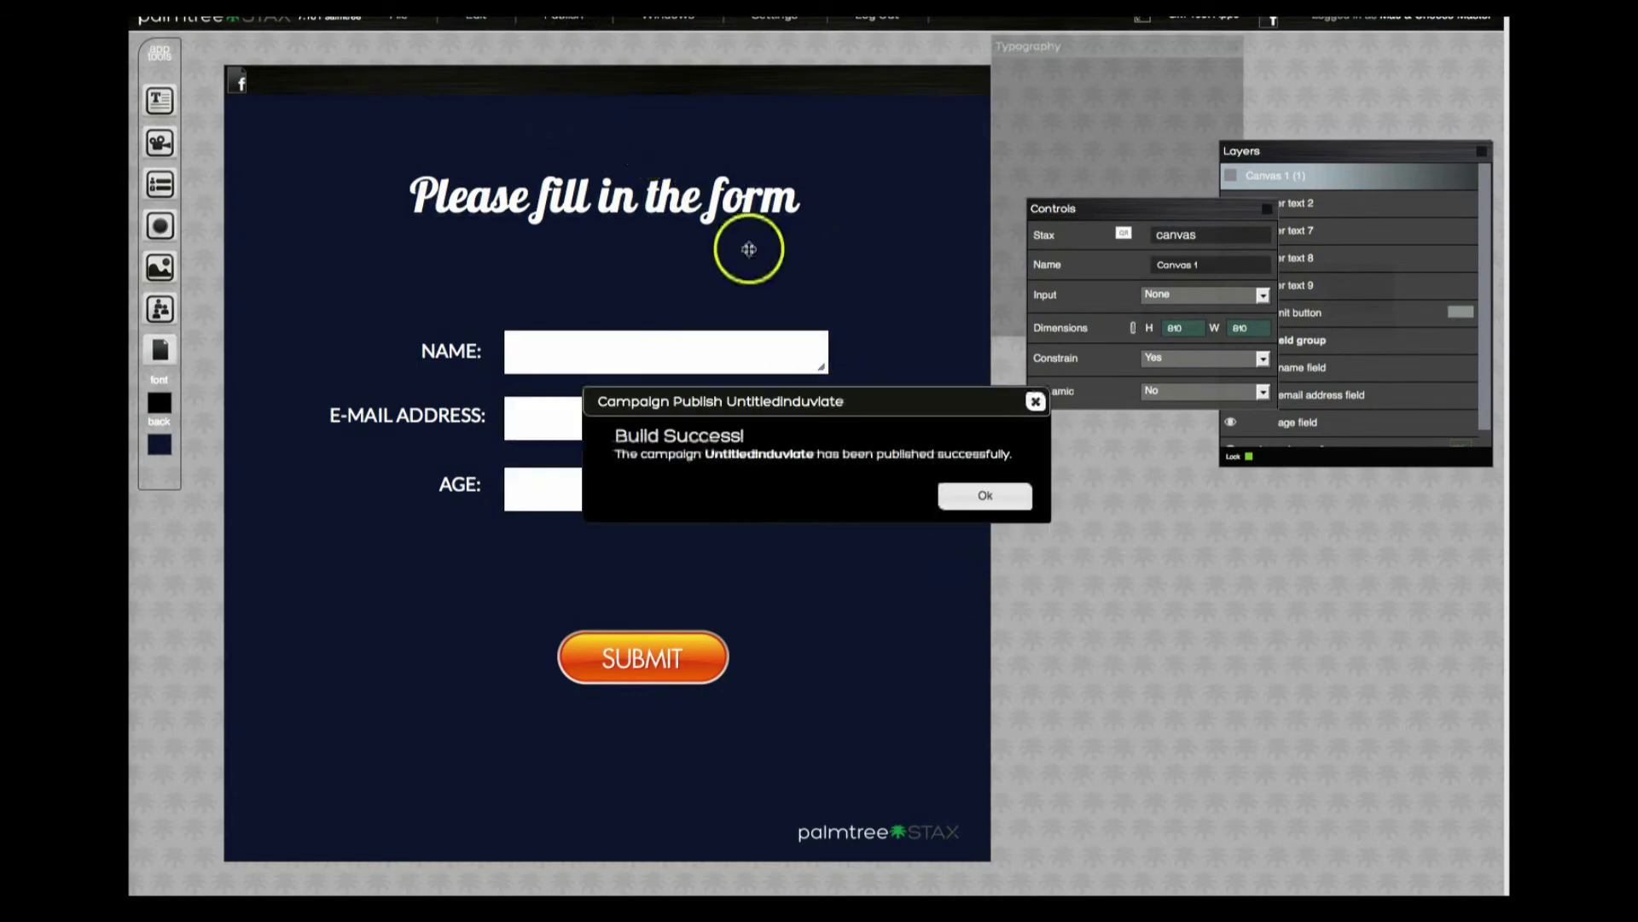
click(979, 492)
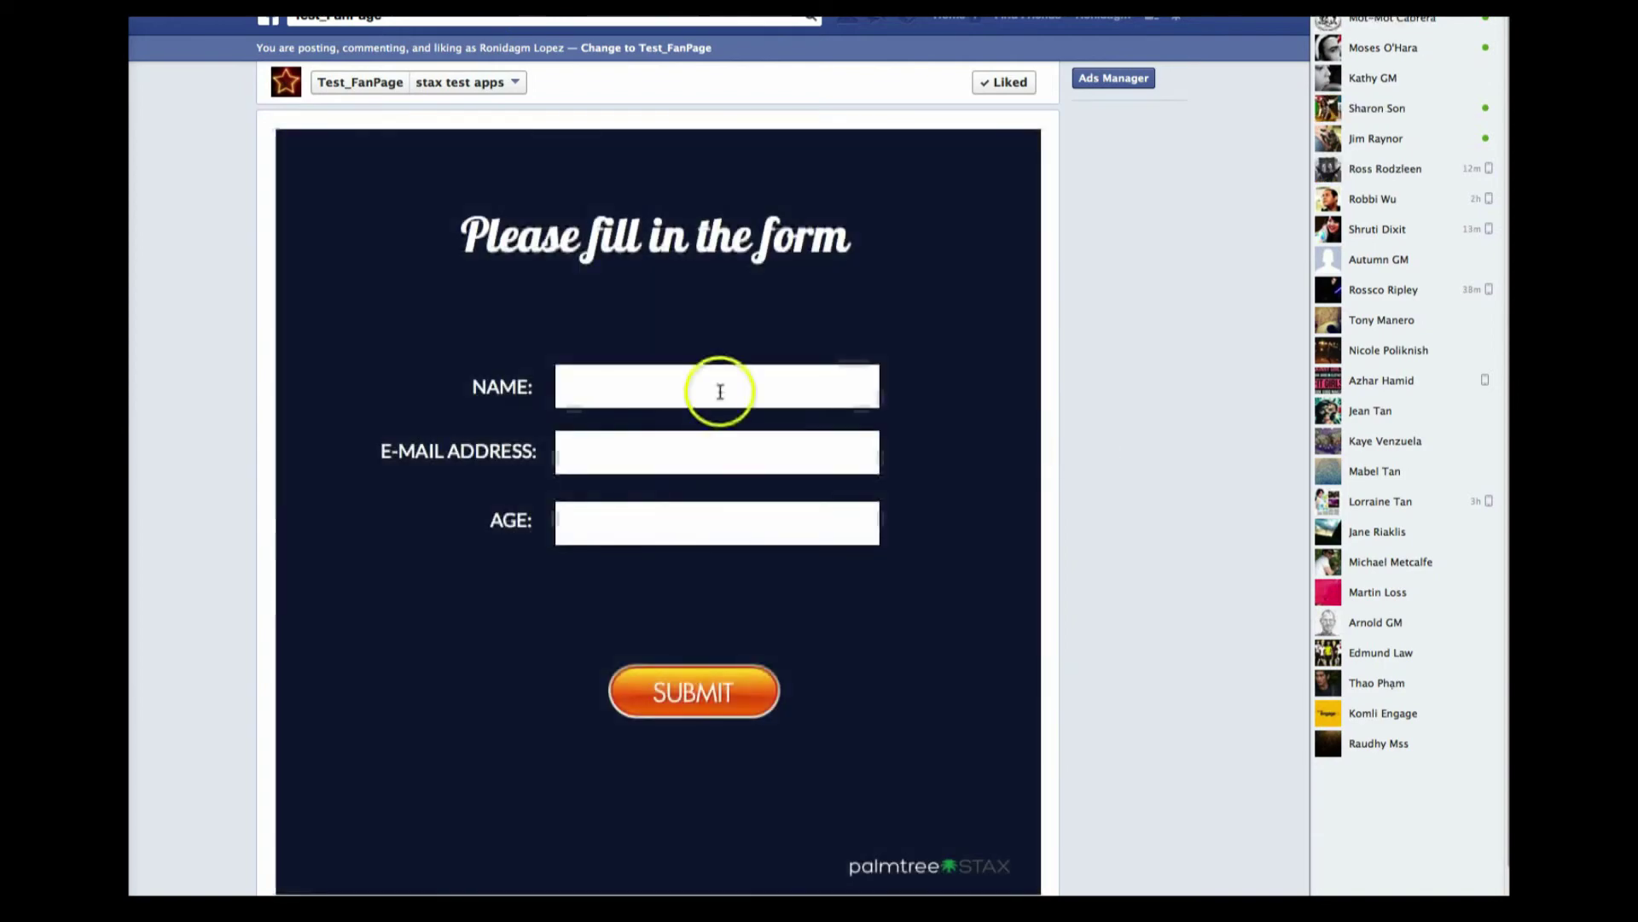
Submit the form with only a name entered and dismiss the validation errors.
click(649, 387)
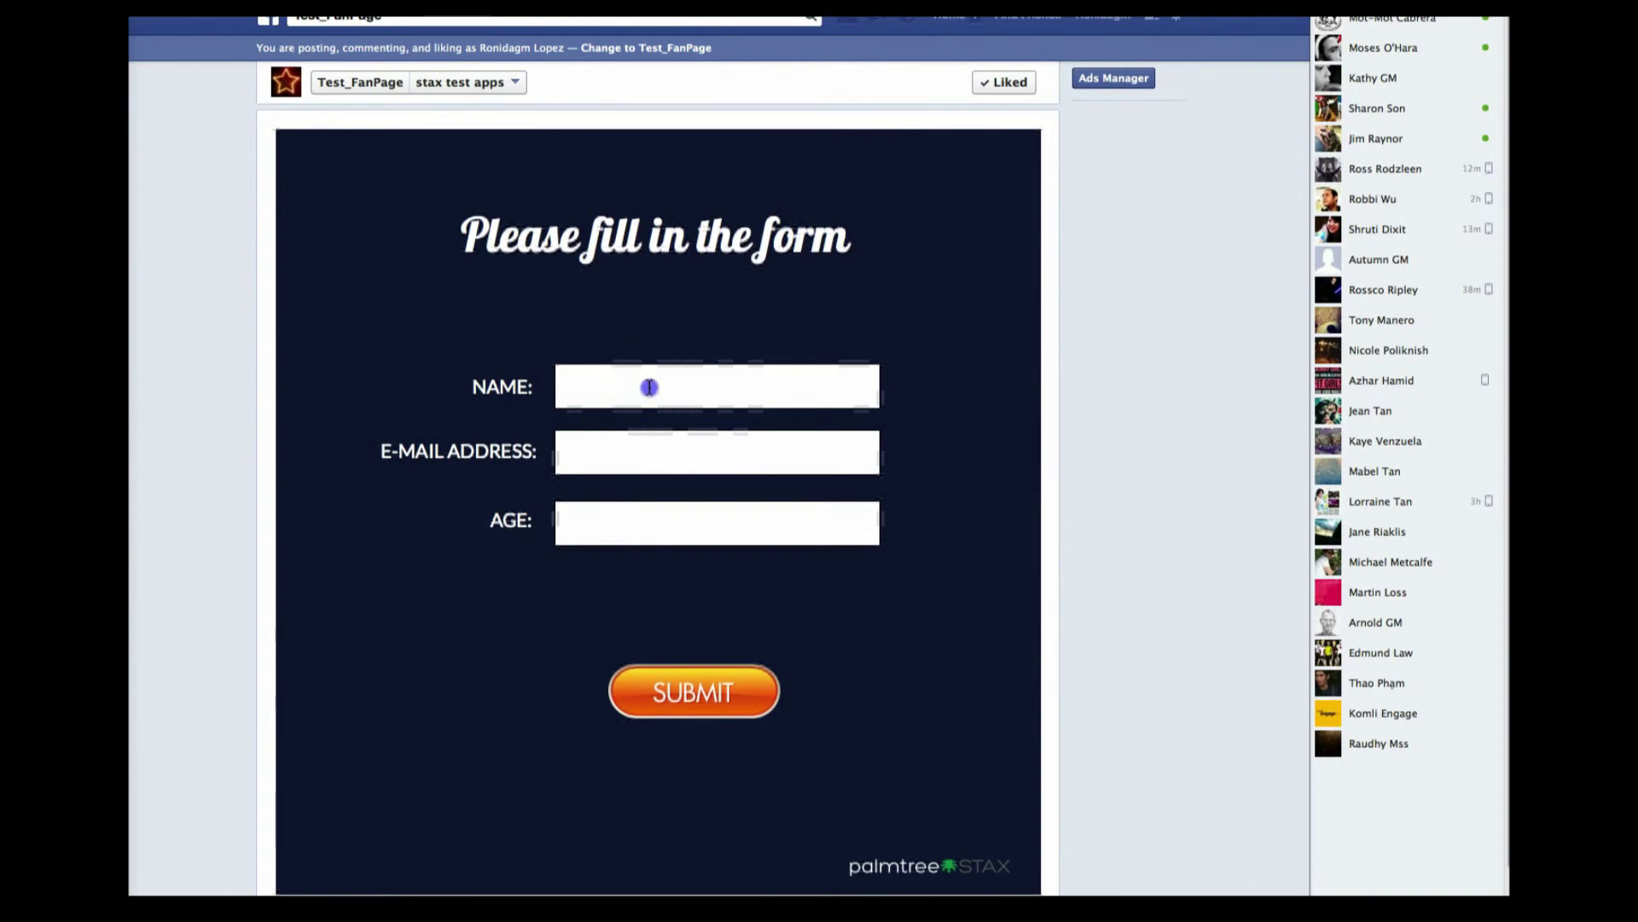
text(ronida)
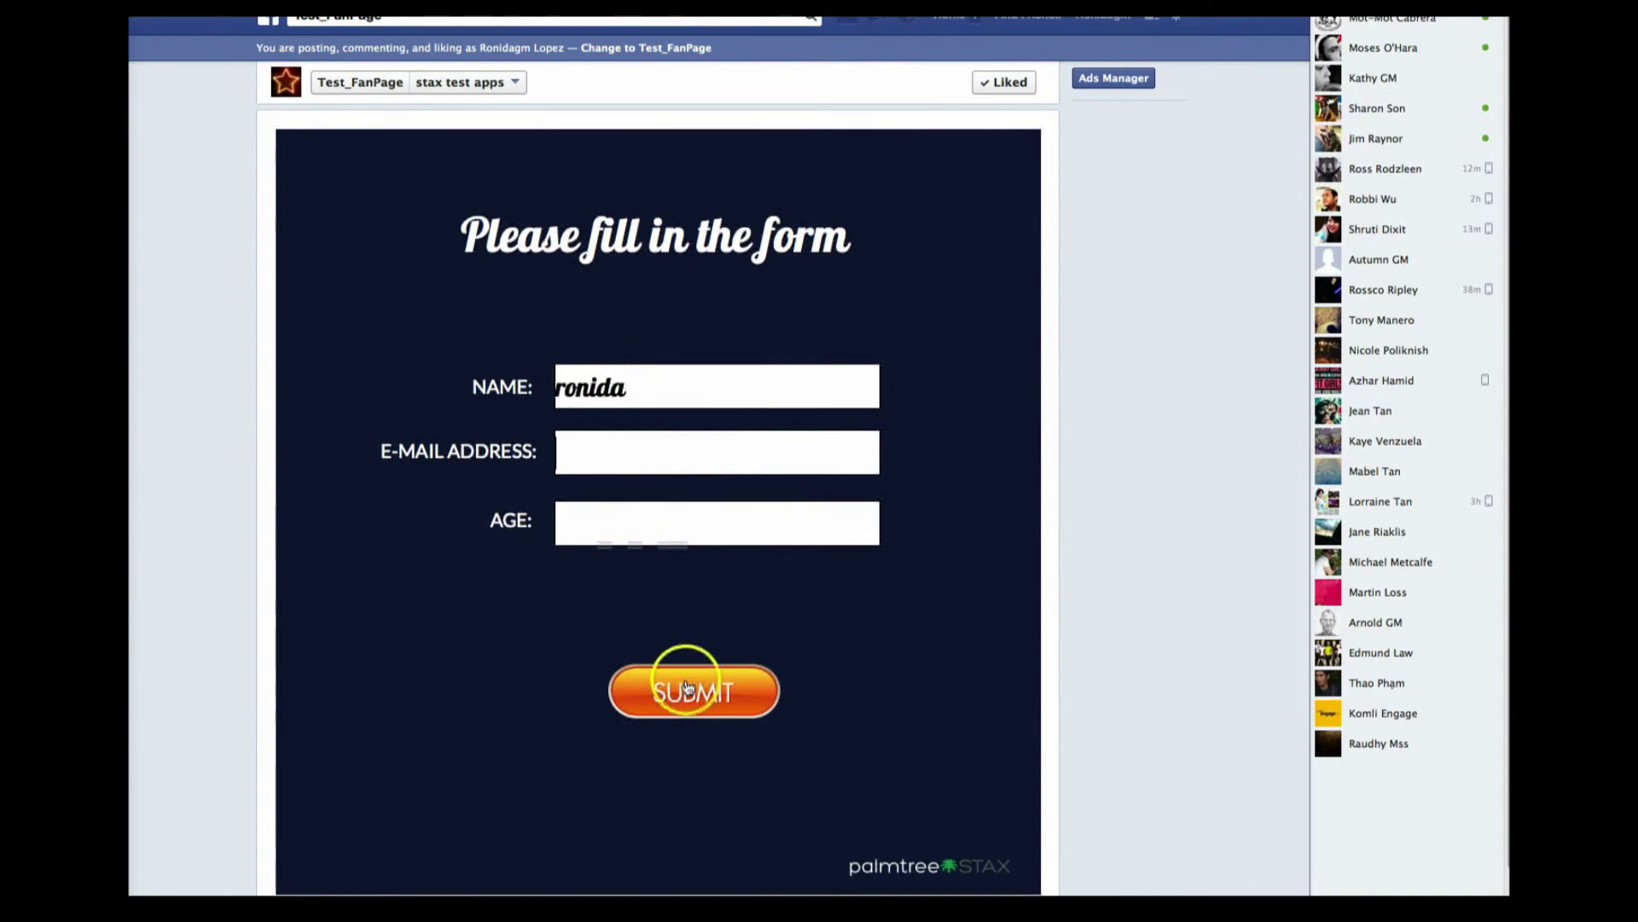
click(678, 678)
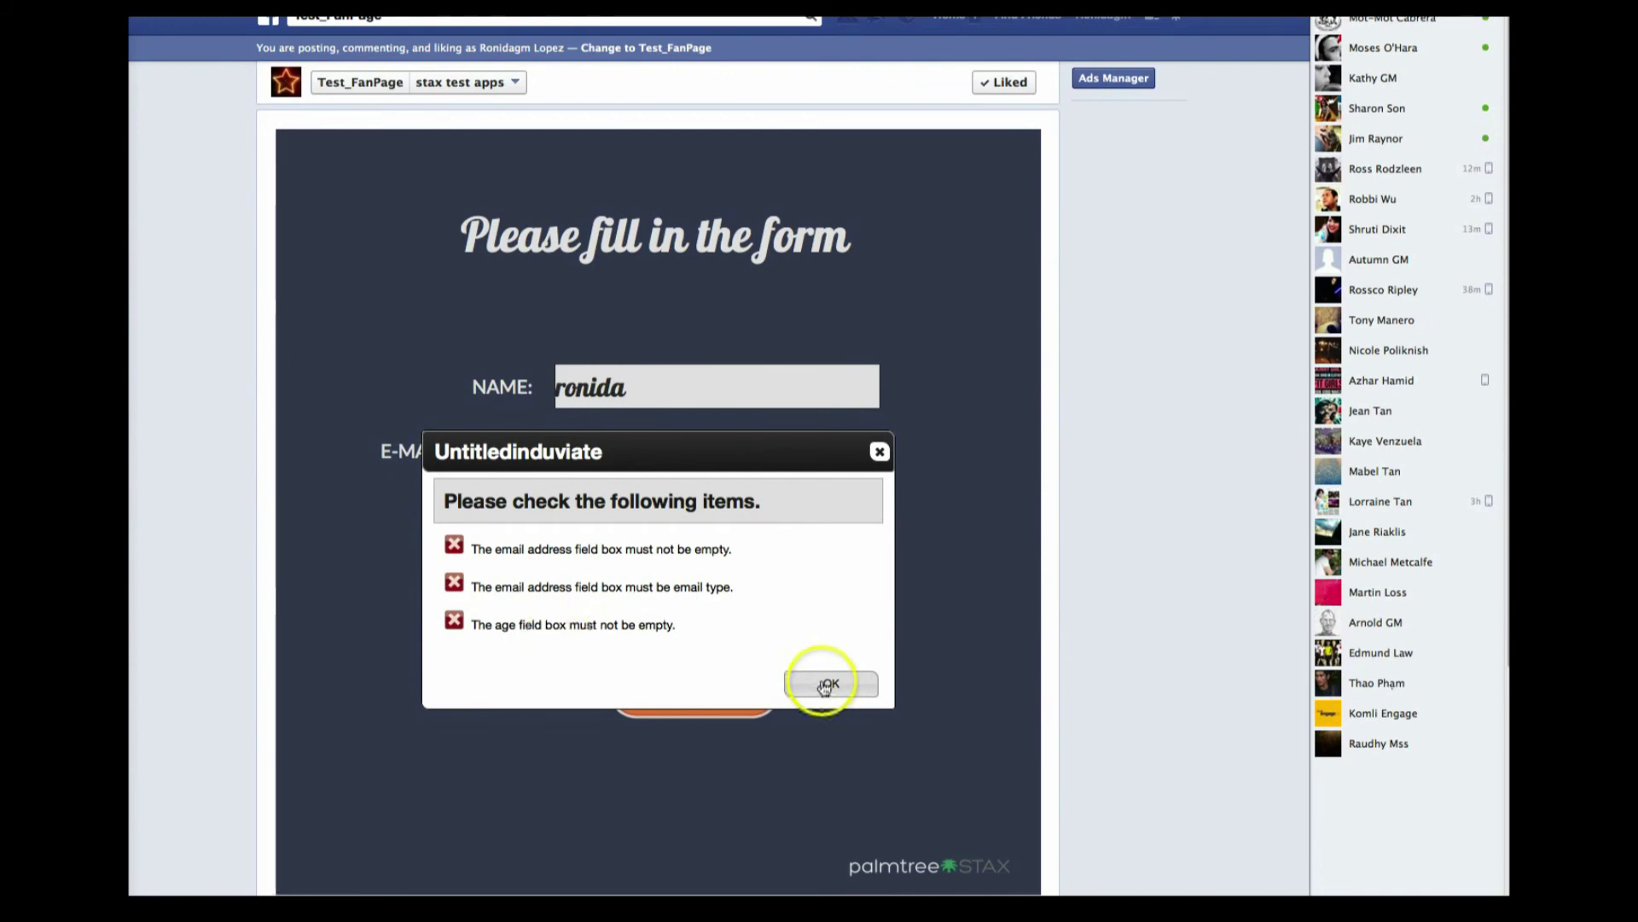
click(824, 686)
Fill in an e-mail address and age 44, then submit the form again.
click(616, 439)
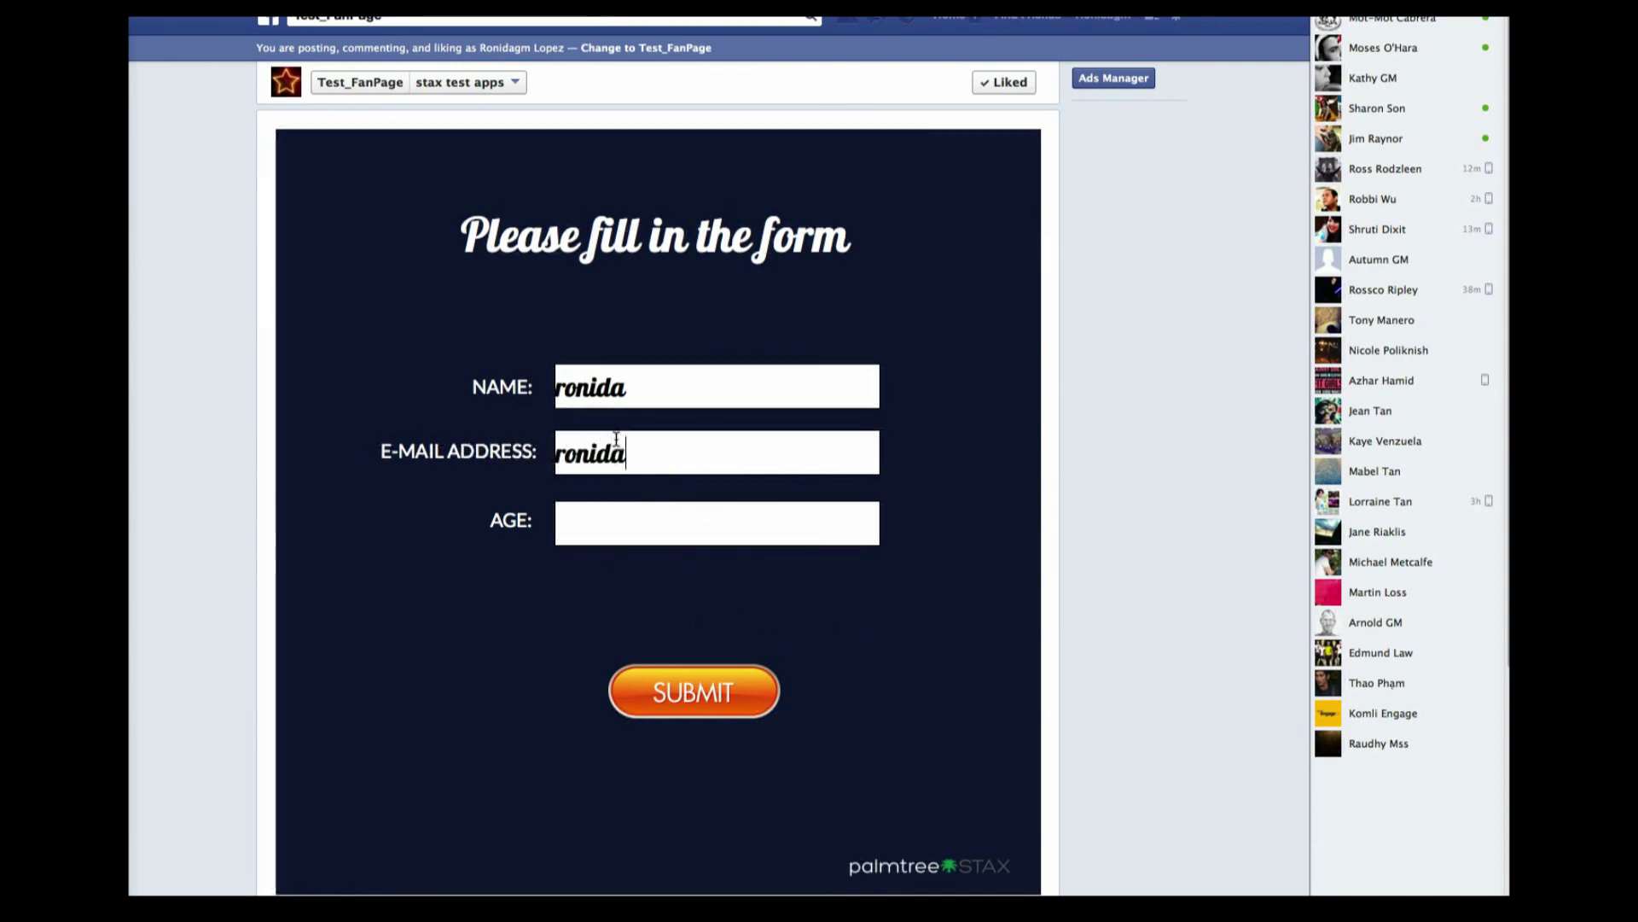
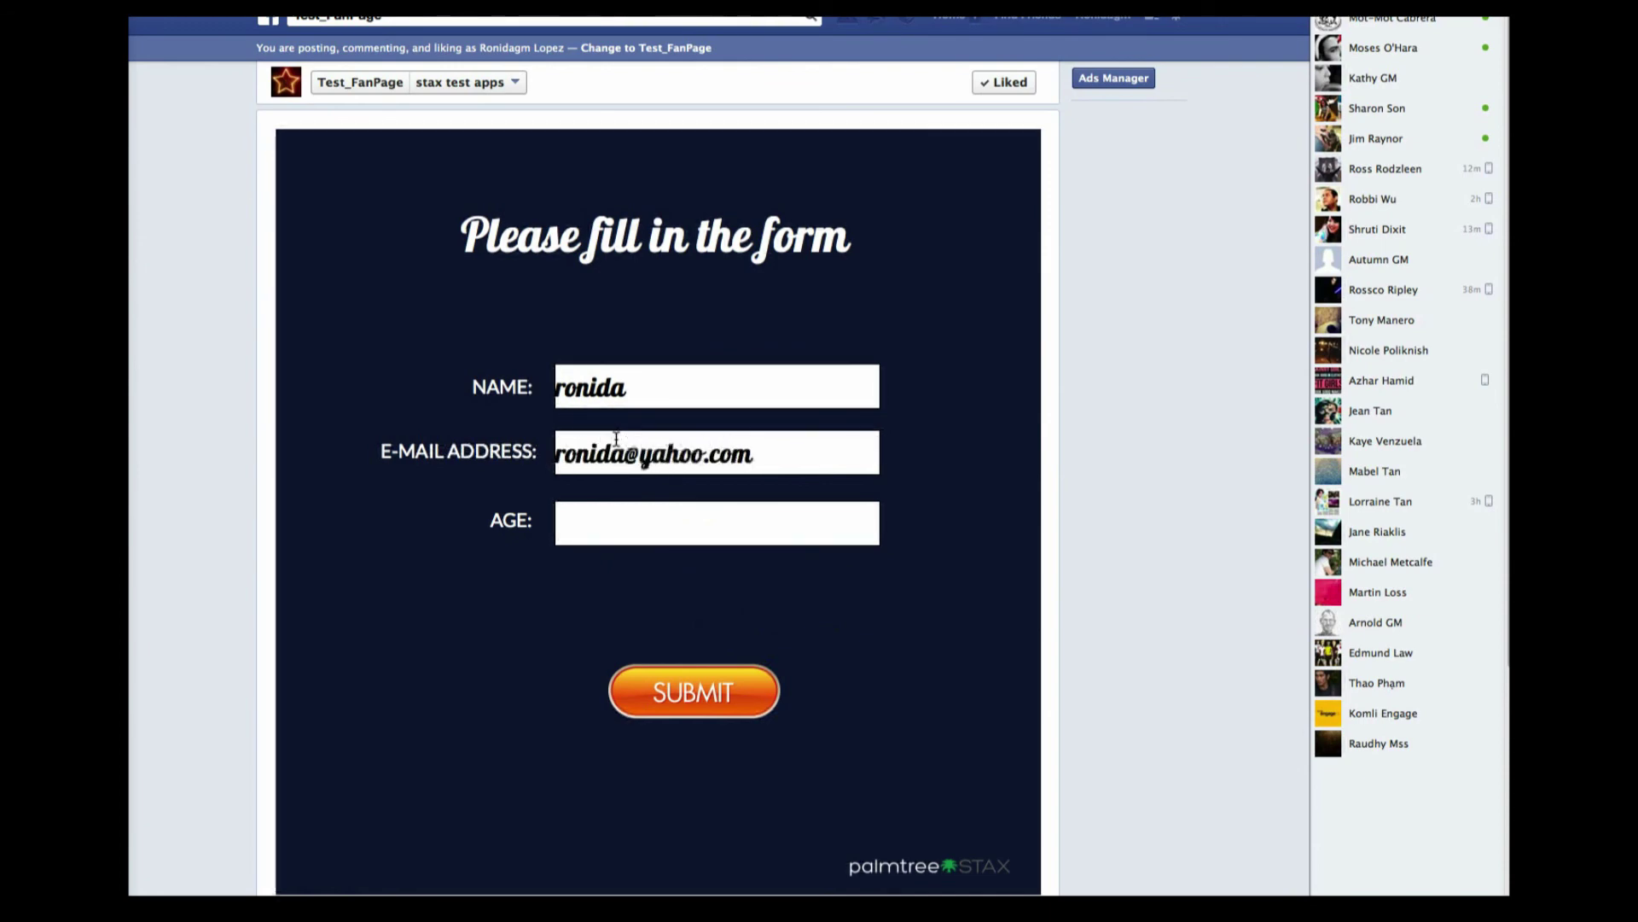
click(613, 519)
text(44)
click(638, 677)
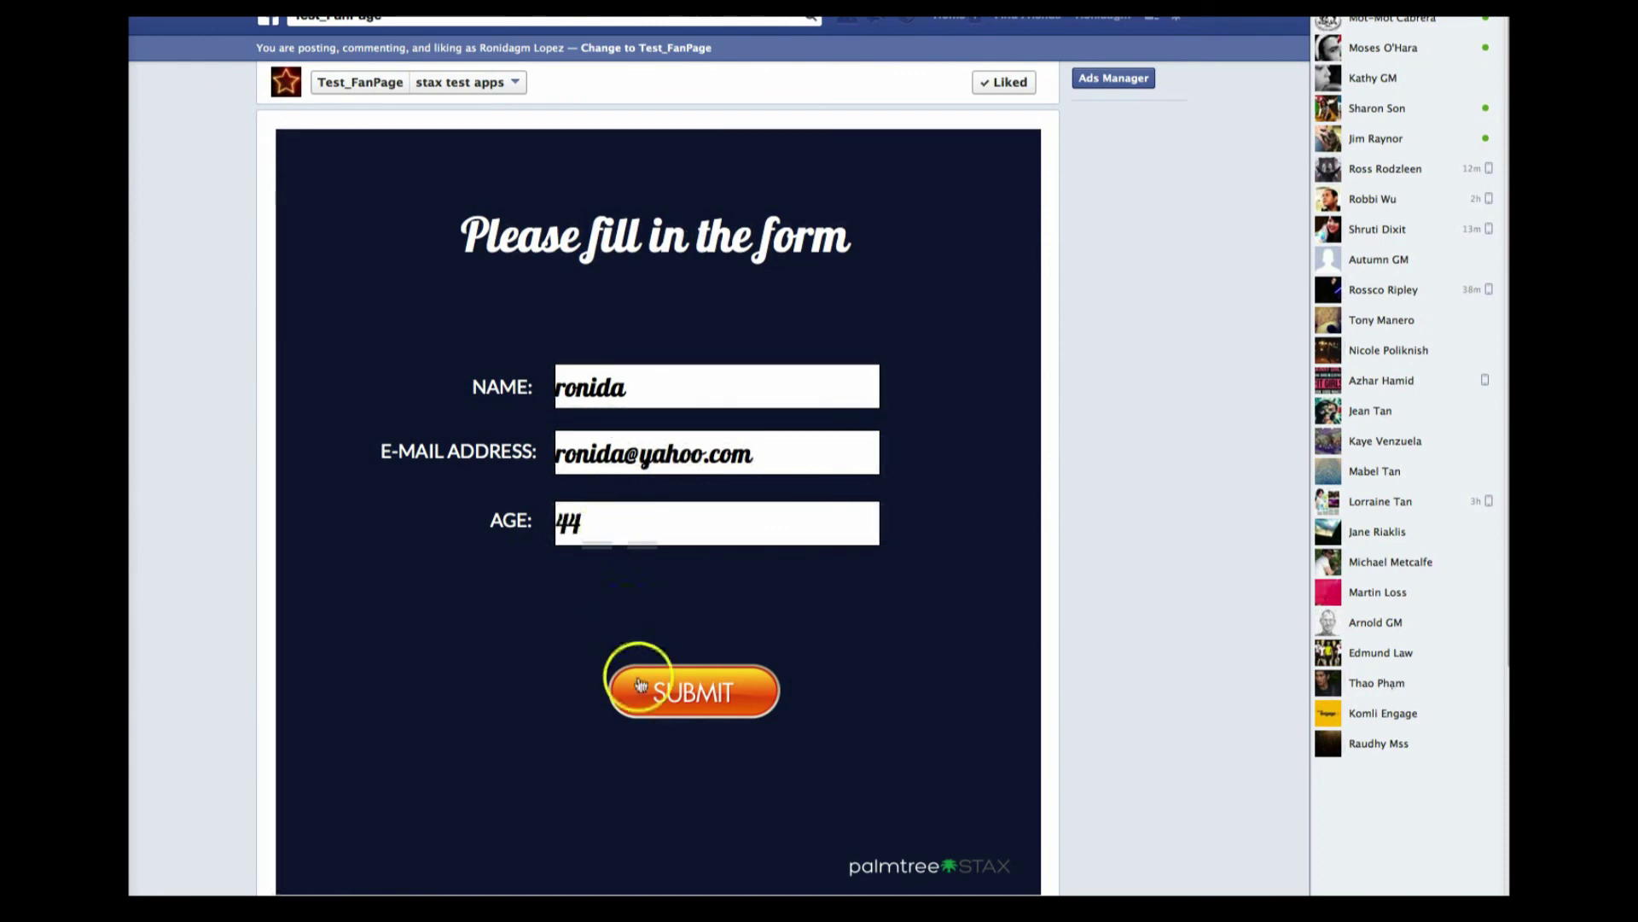